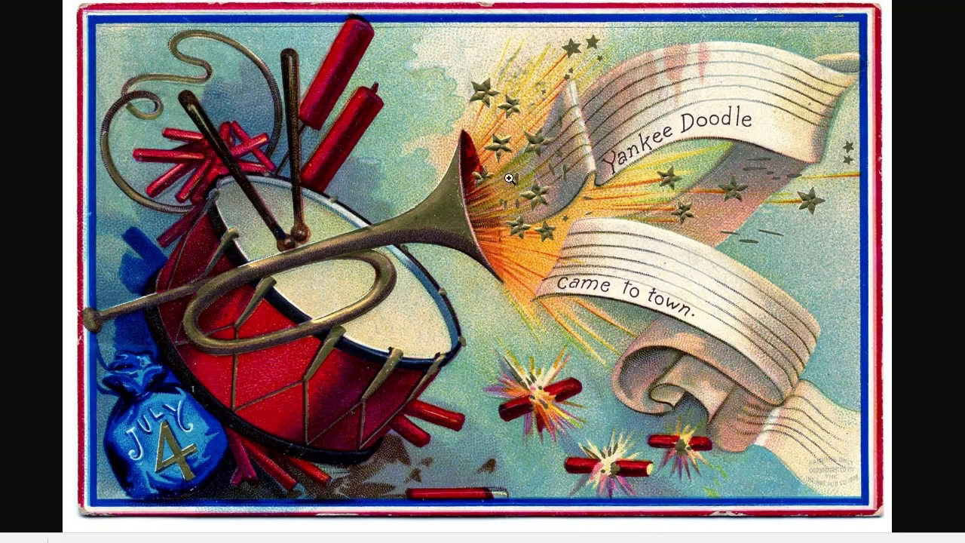
Save the vintage July 4th image to the Images folder as july+4th+vintage+graphicsfairy009a (1).jpg
right_click(504, 173)
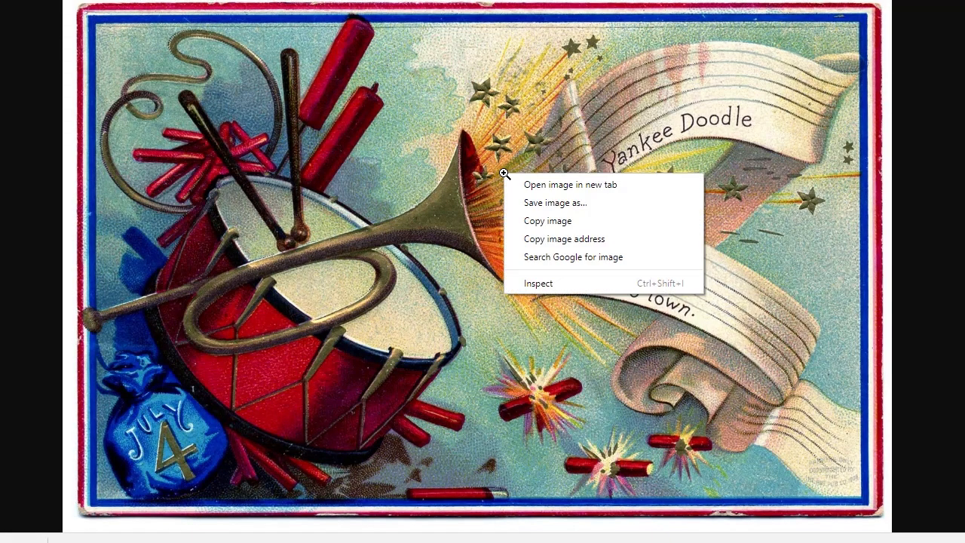
left_click(576, 204)
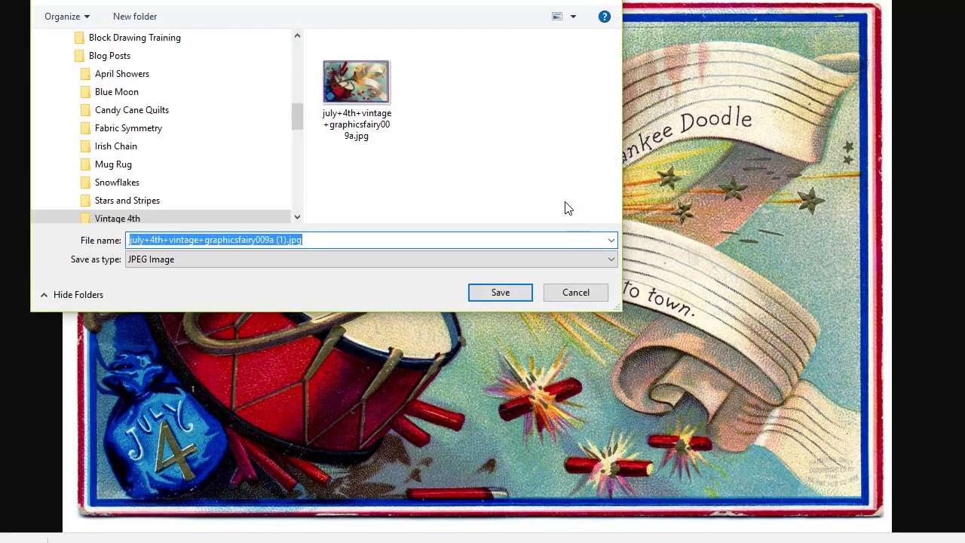
left_click(210, 1)
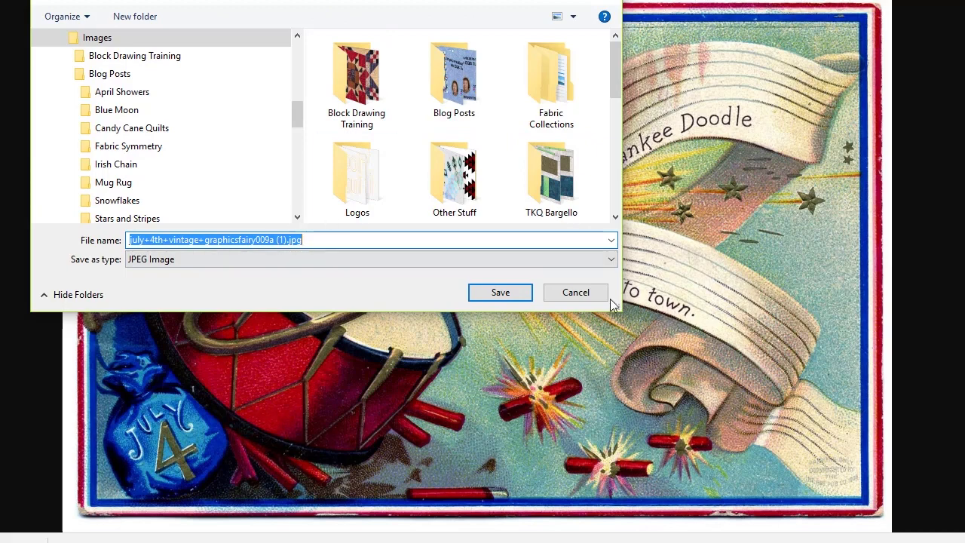
left_click(507, 295)
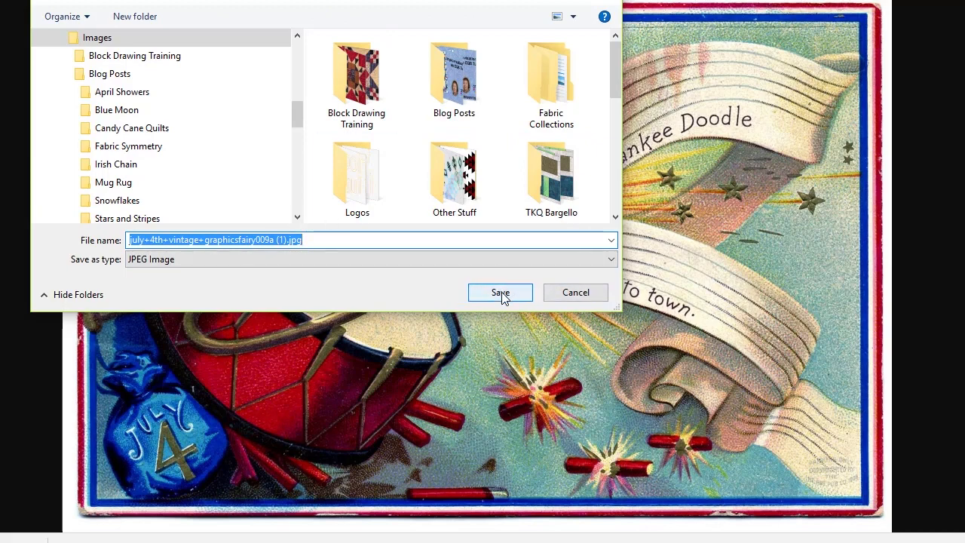
left_click(502, 294)
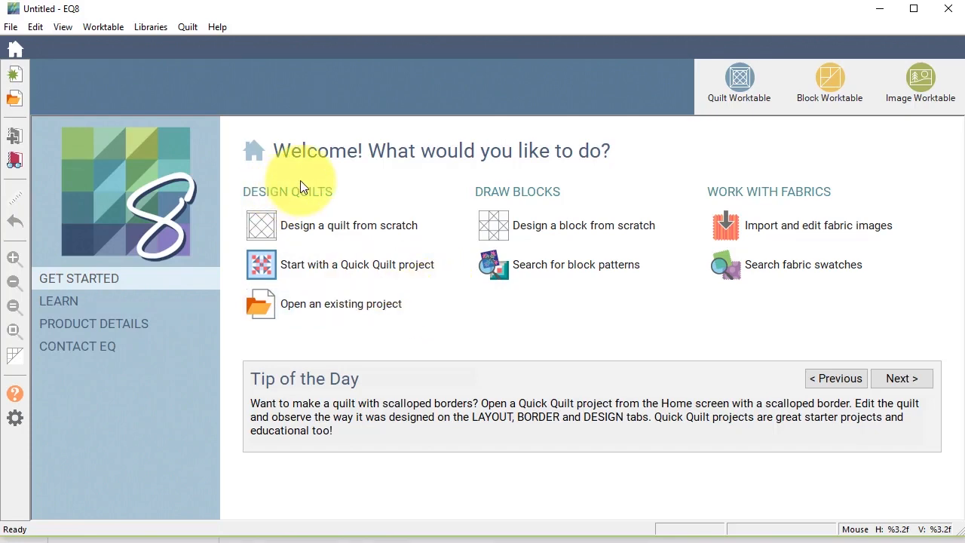
In EQ8, create a project named Patriotic 2018 and clear all unused fabrics from its sketchbook
left_click(14, 74)
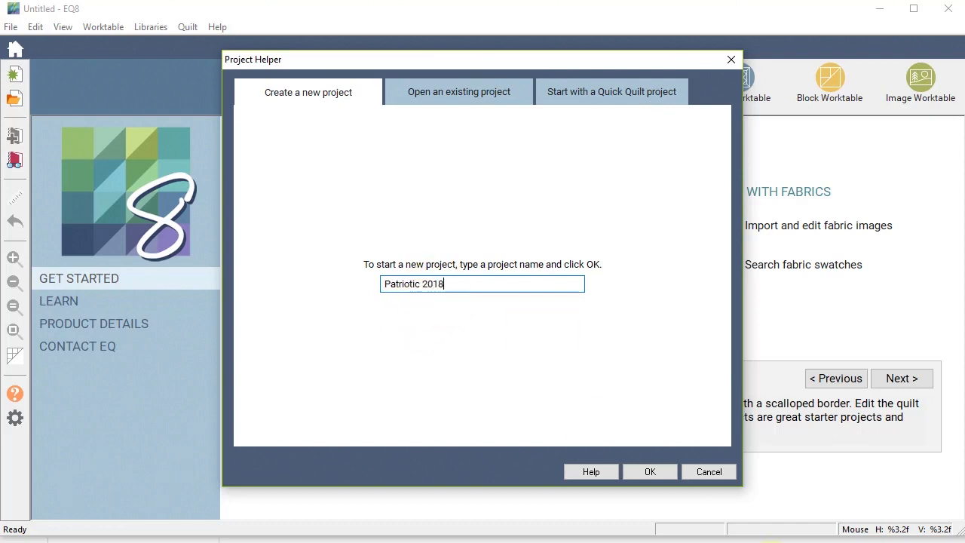
left_click(656, 467)
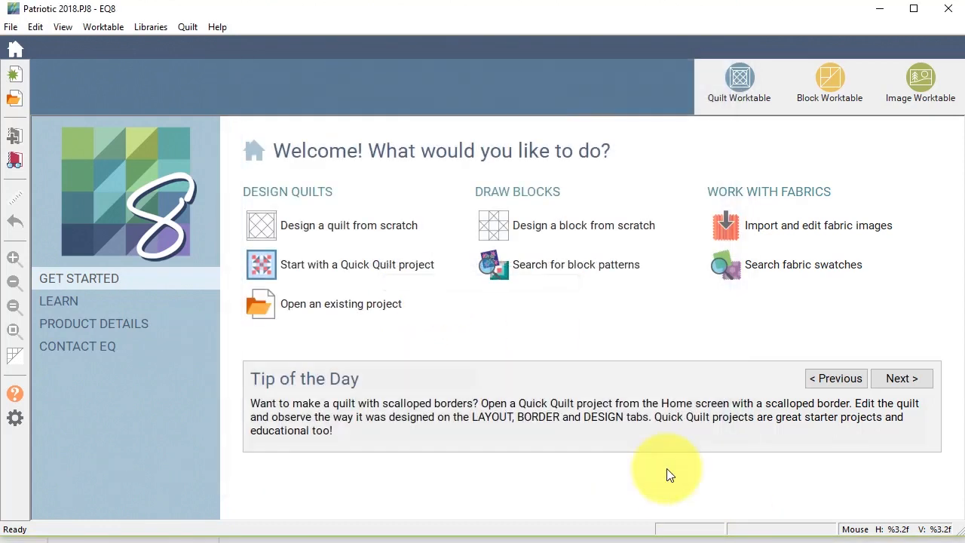
left_click(14, 162)
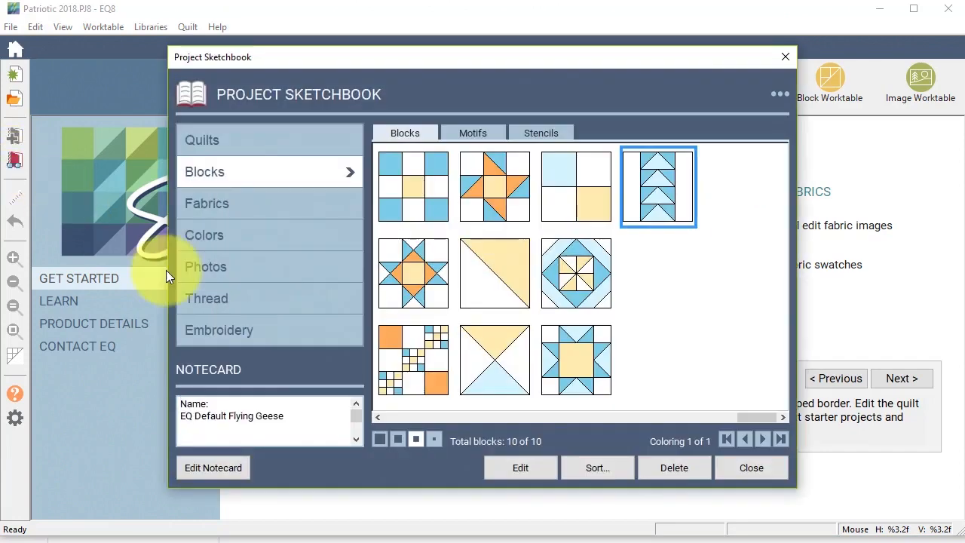
left_click(217, 203)
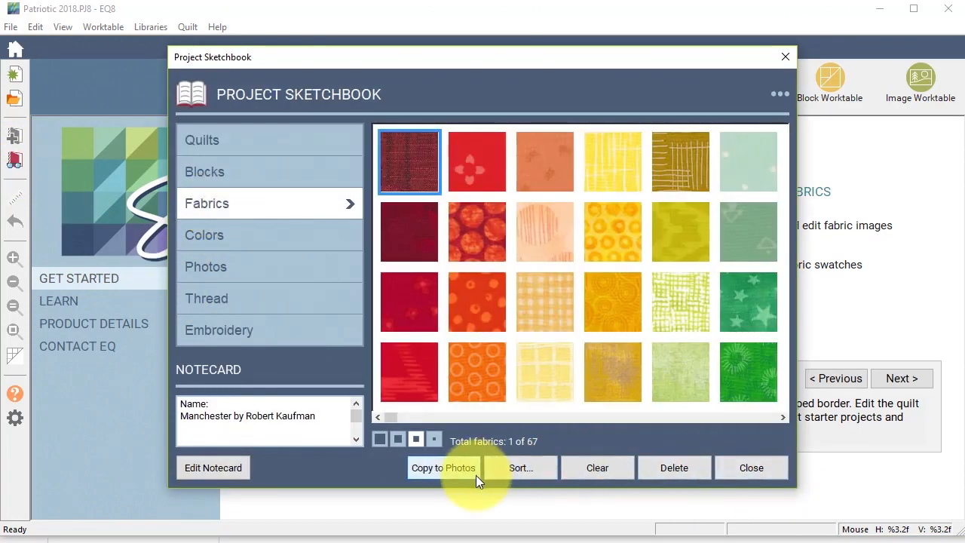
left_click(604, 478)
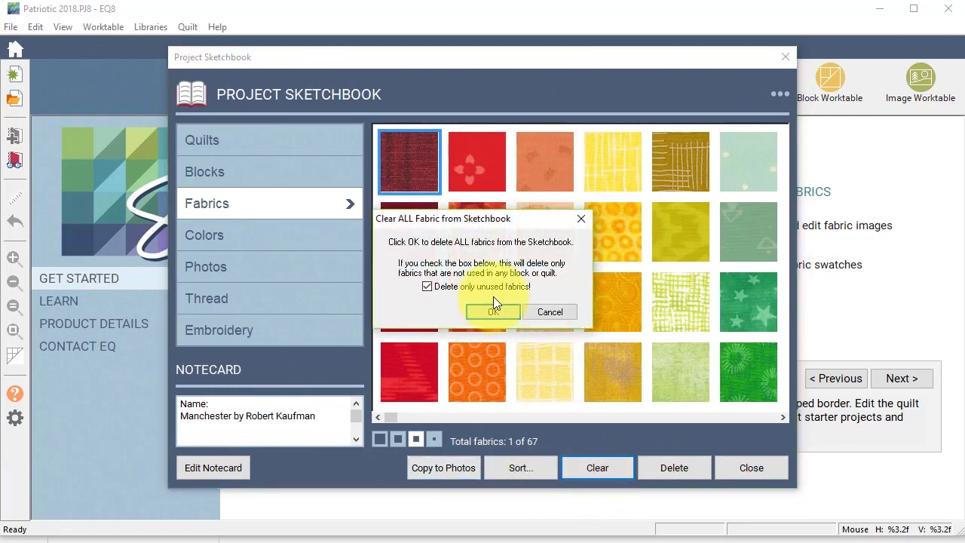
left_click(496, 316)
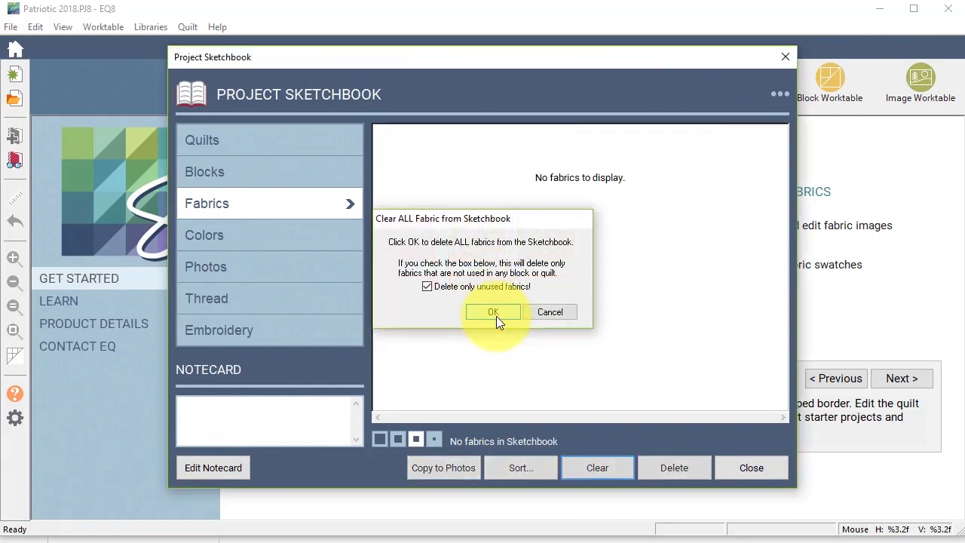
left_click(756, 467)
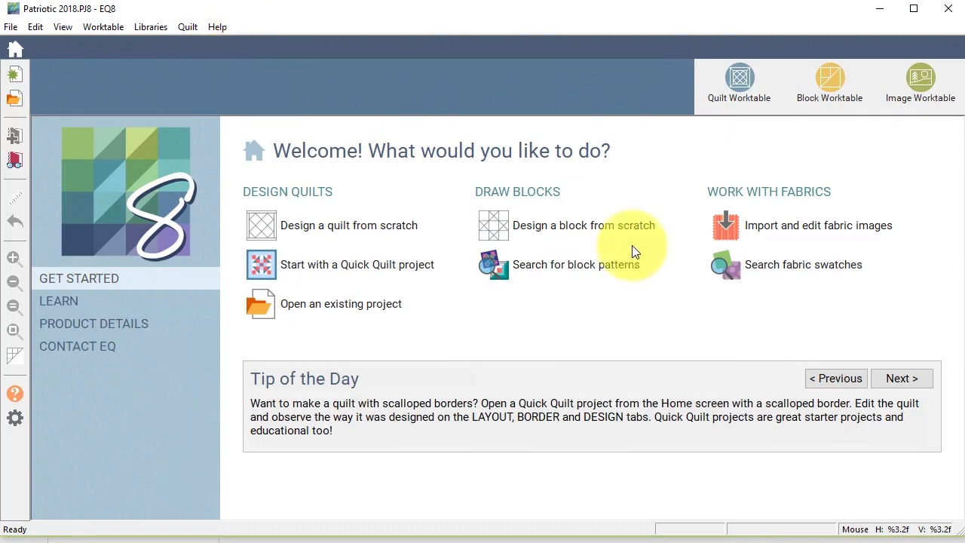
Add all Timeless Treasures-United fabrics from the EQ Stash Online 2018 Download 01 library to the sketchbook
left_click(797, 267)
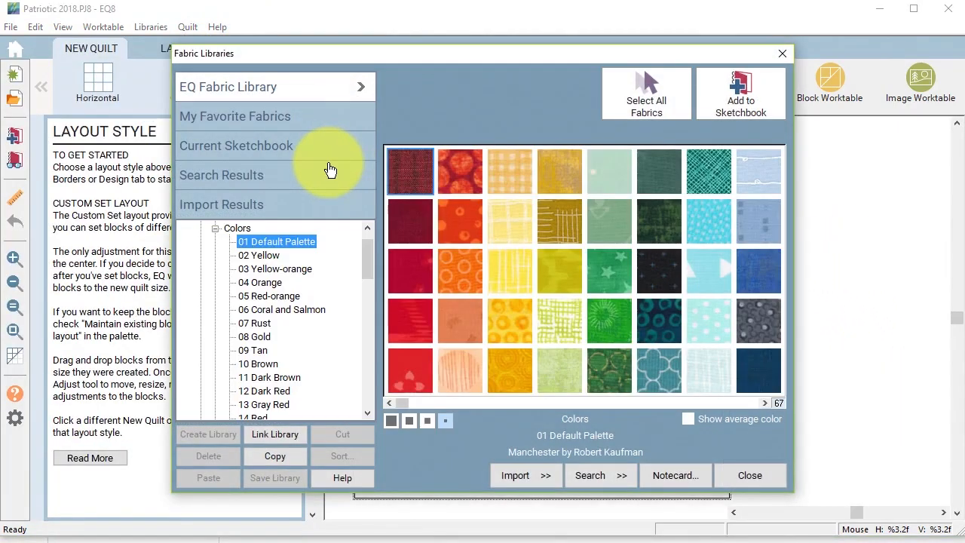
left_click(215, 228)
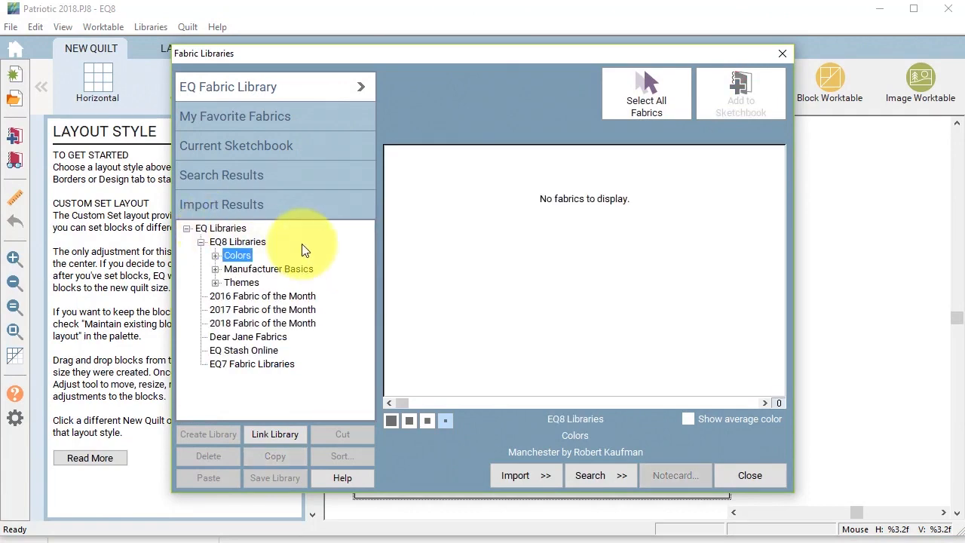
left_click(256, 350)
left_click(200, 351)
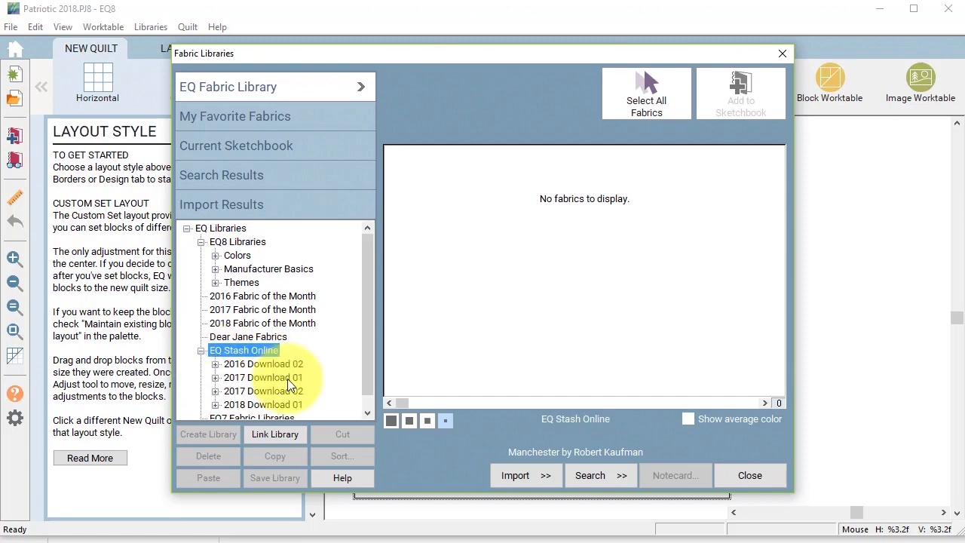
left_click(215, 391)
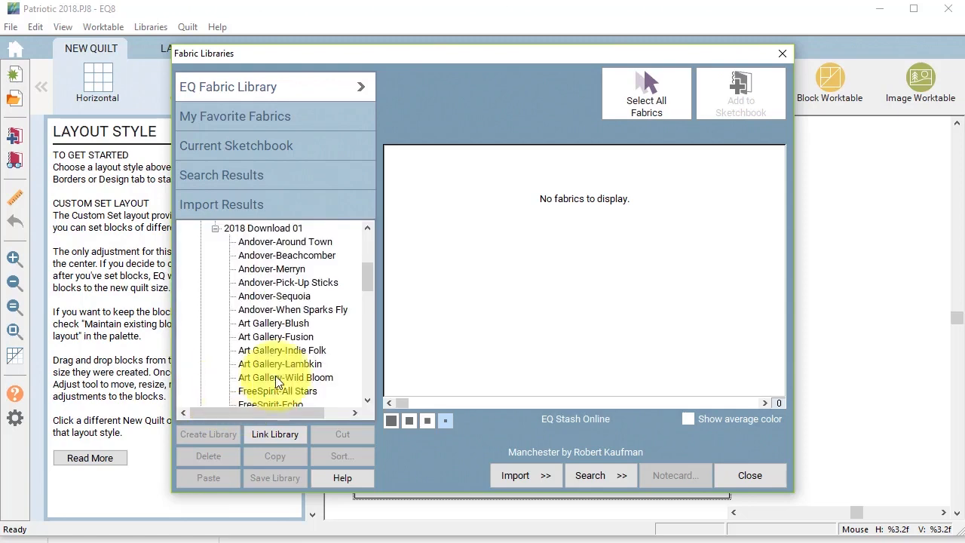
left_click_drag(369, 276, 371, 387)
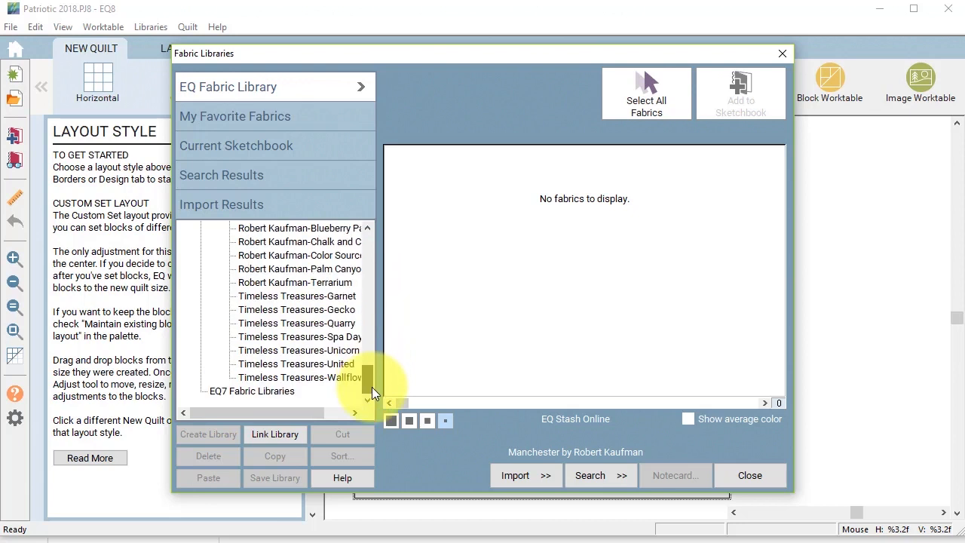
left_click(305, 365)
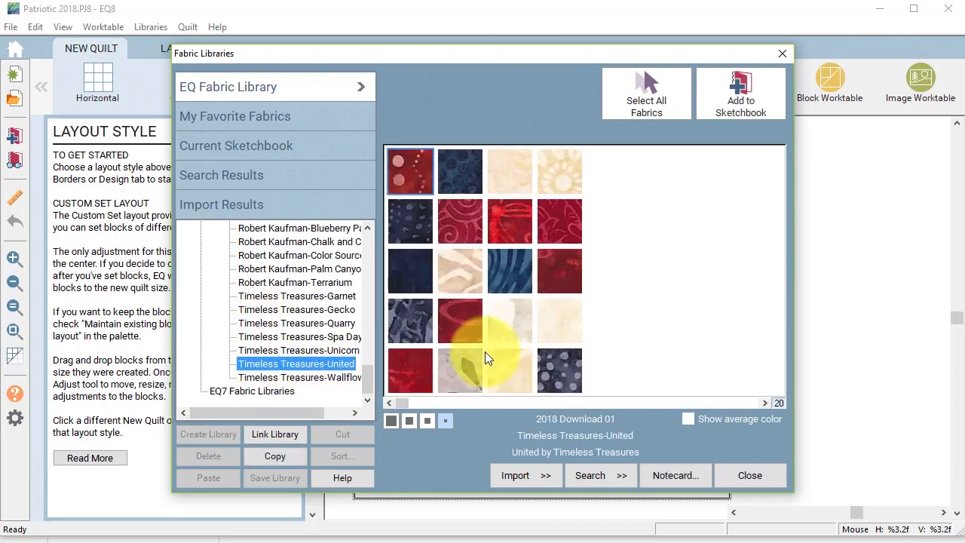
left_click(419, 164)
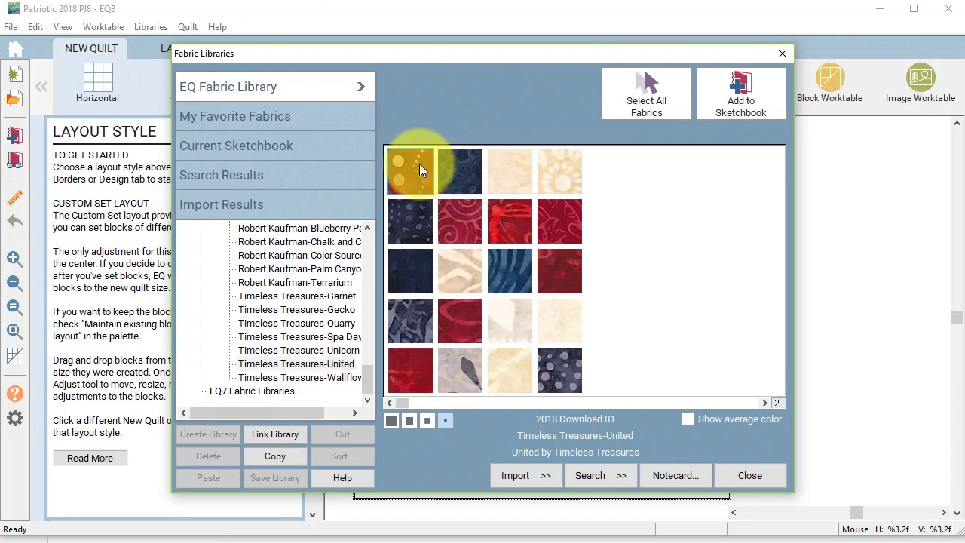
left_click(652, 83)
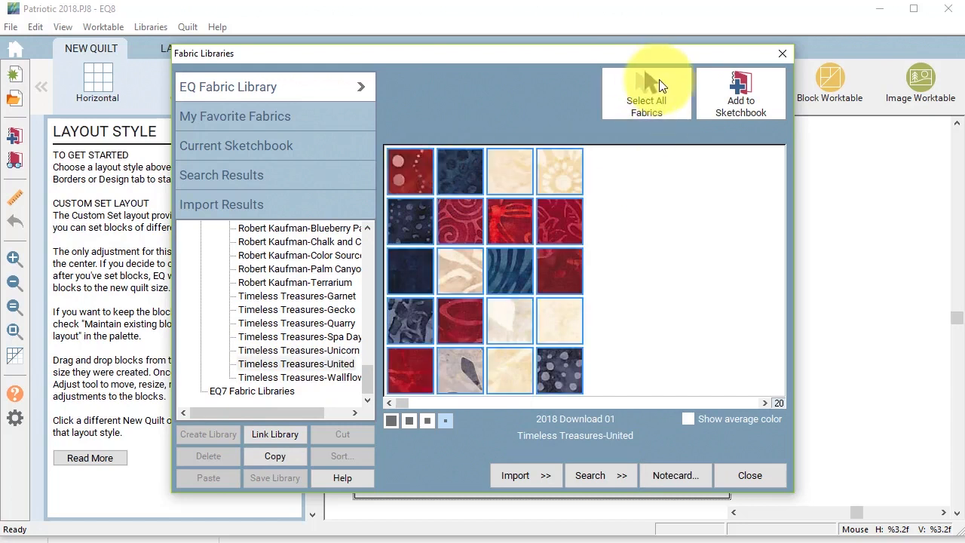
left_click(739, 87)
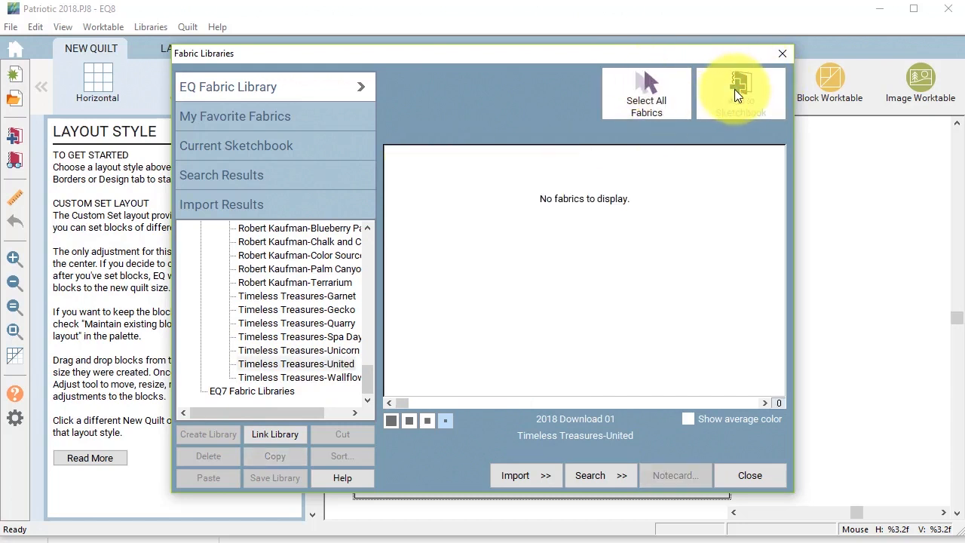
left_click(752, 477)
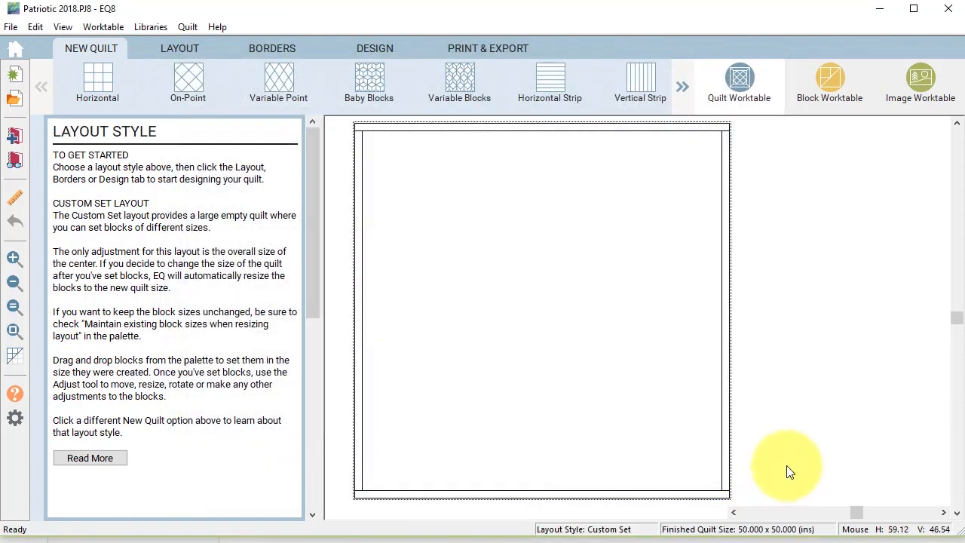
Import july+4th+vintage+graphicsfairy009a (1).jpg from the Images folder into the Image Worktable
left_click(922, 85)
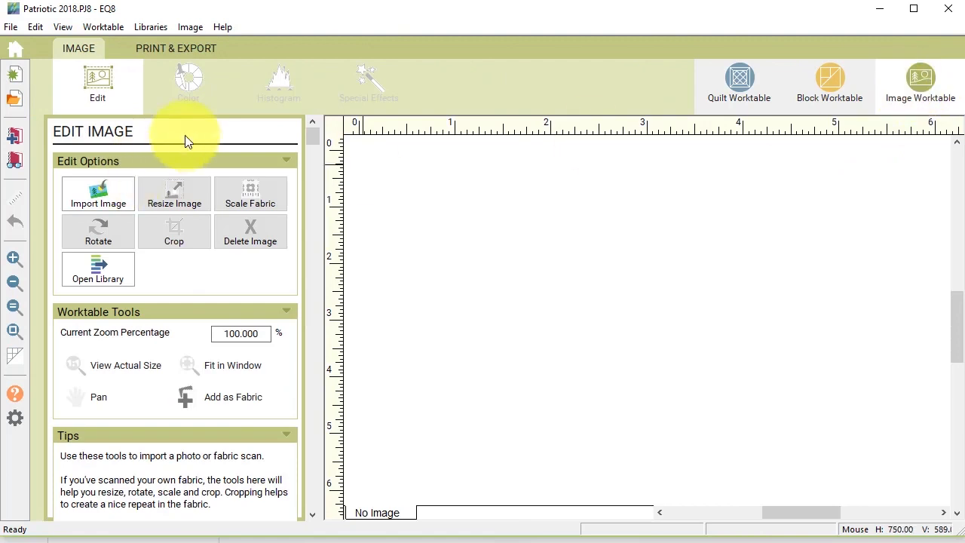
left_click(97, 198)
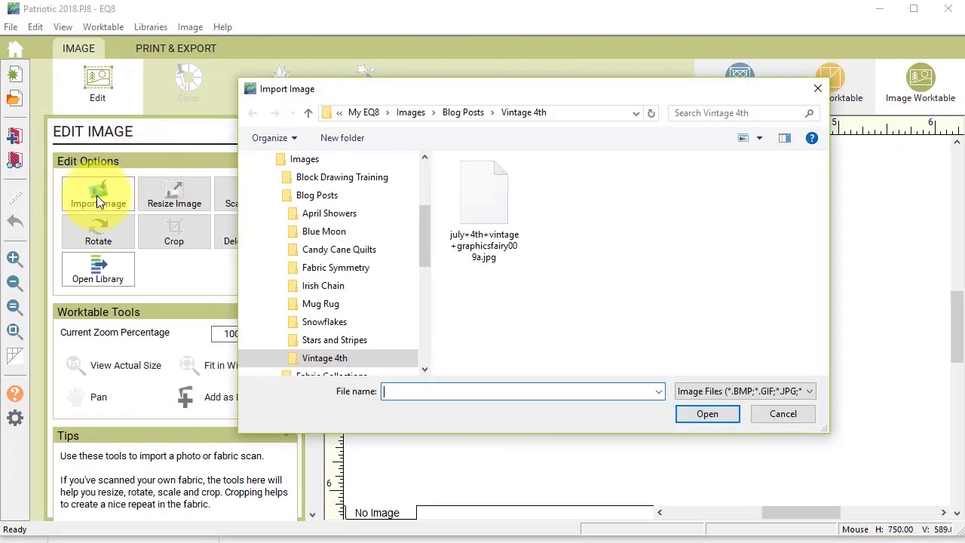
left_click(409, 113)
scroll(702, 226, "down", 3)
scroll(720, 245, "down", 1)
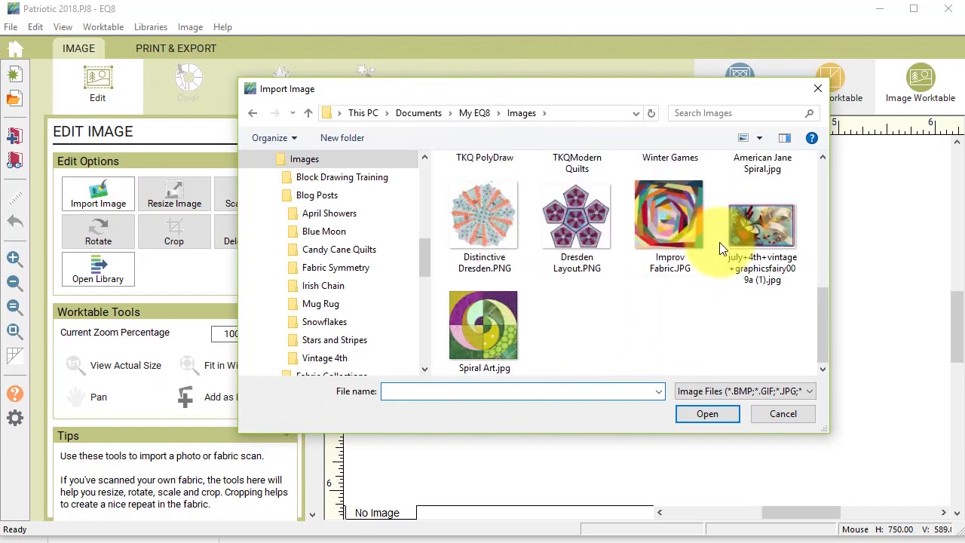
left_click(767, 232)
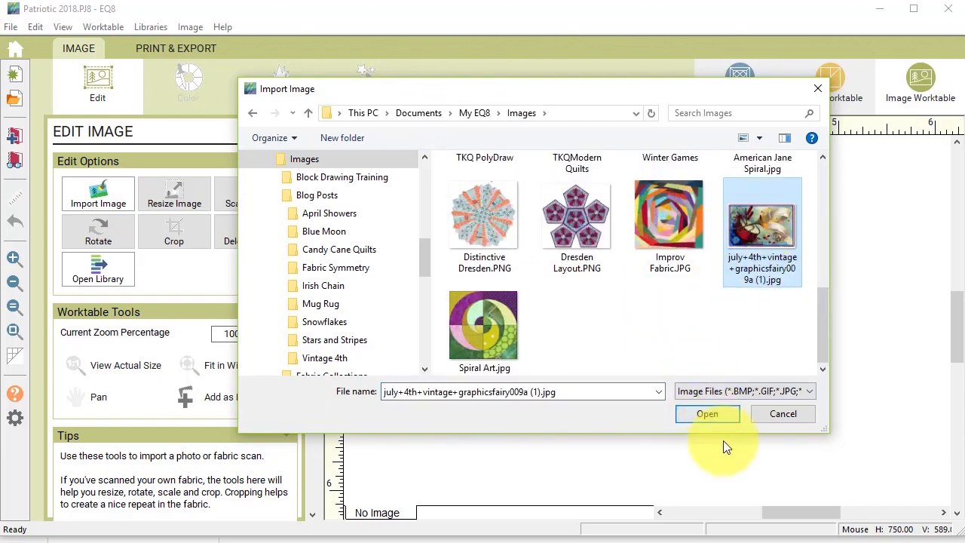
left_click(709, 414)
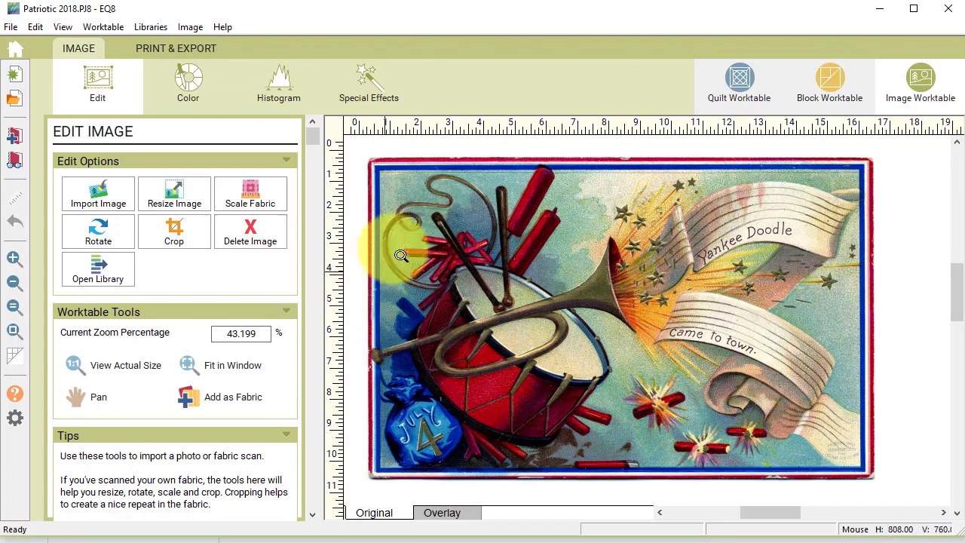
Scale the imported image as fabric to a measured distance of 10 inches
left_click(252, 197)
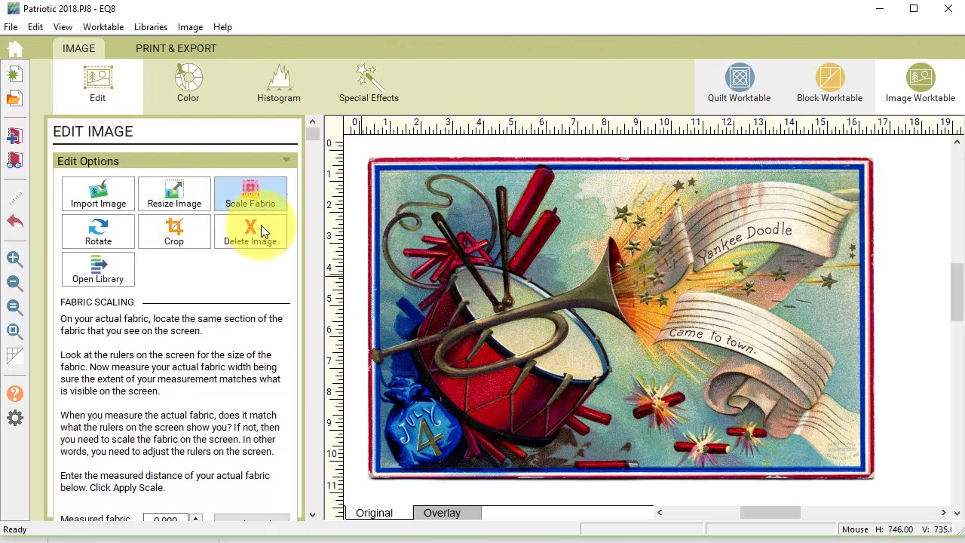
scroll(219, 332, "down", 2)
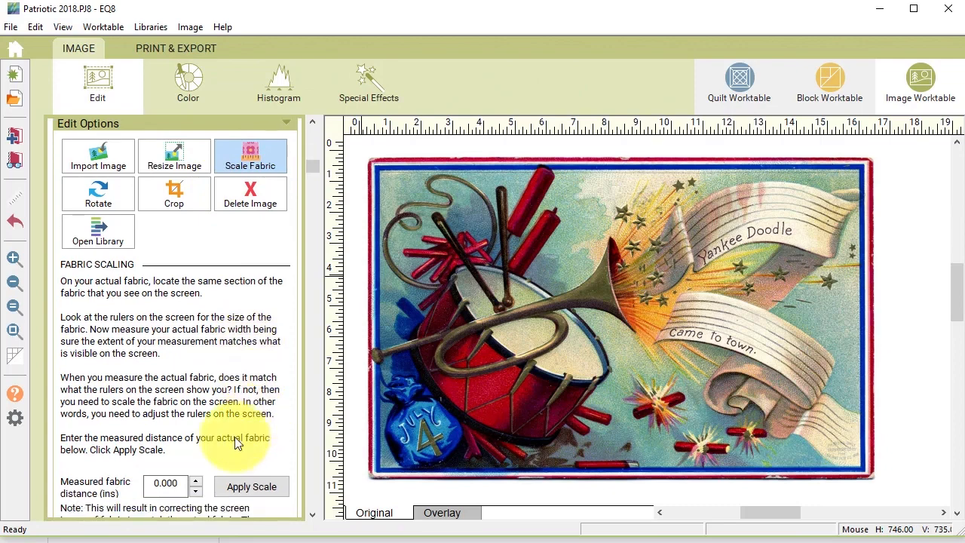
double_click(164, 483)
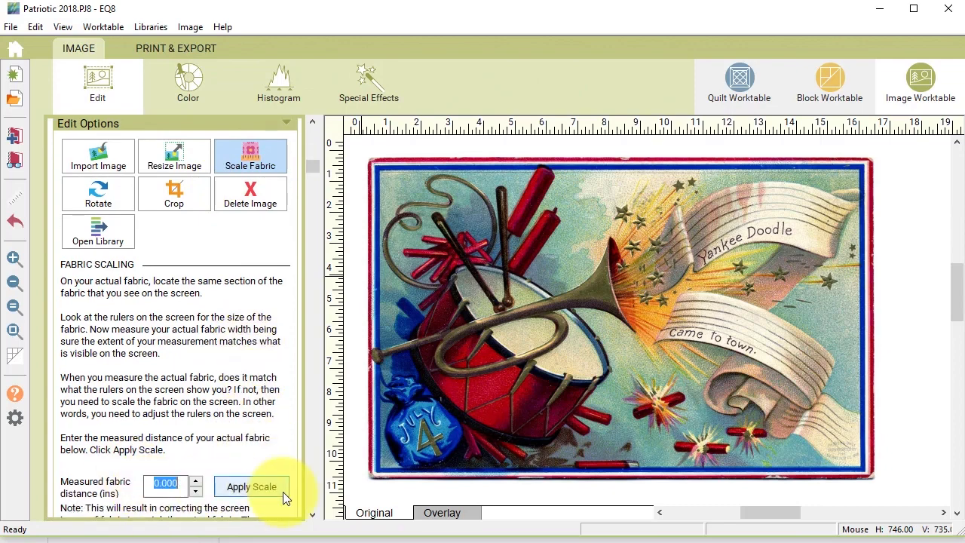
type("10")
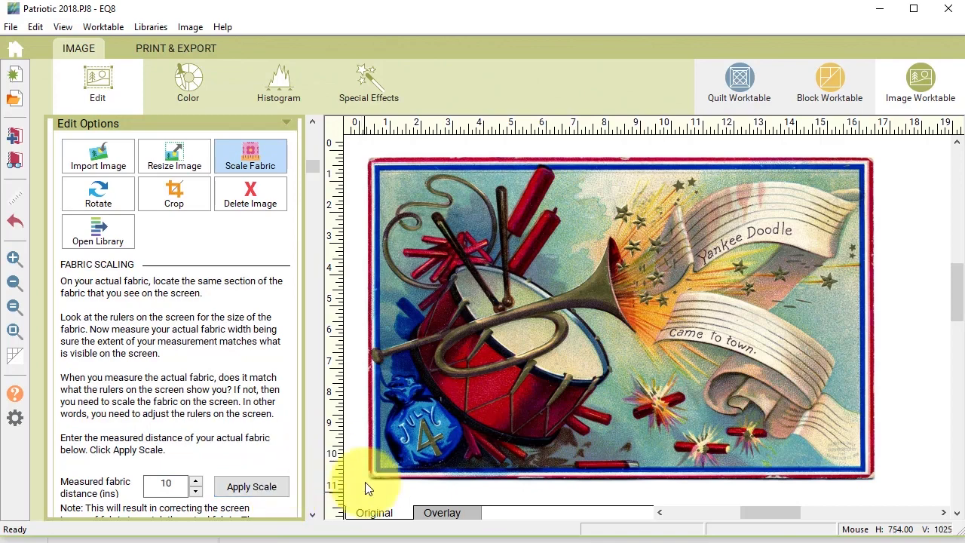
left_click(262, 487)
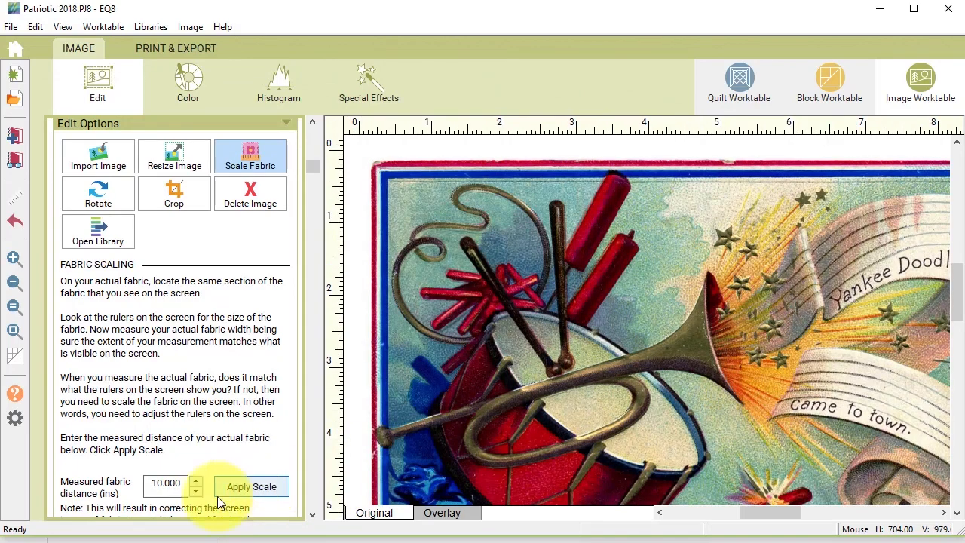
left_click(12, 333)
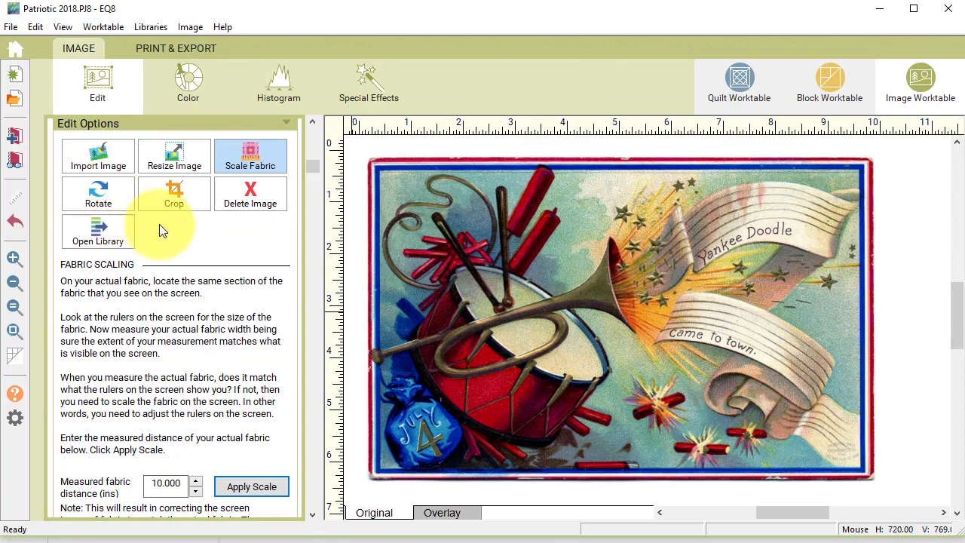
Crop the white margins off all four sides of the image to about 9.74 by 6.20 inches
left_click(175, 194)
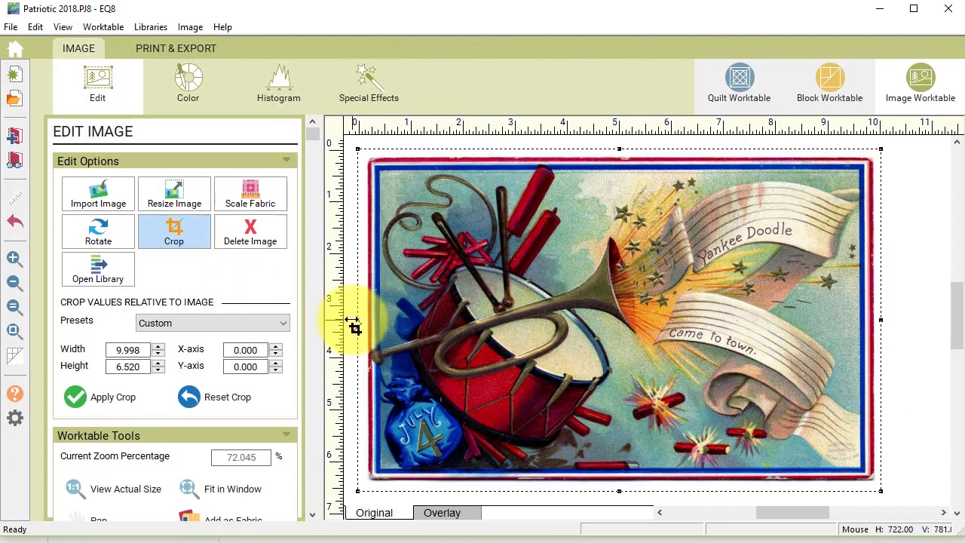
left_click_drag(359, 326, 367, 325)
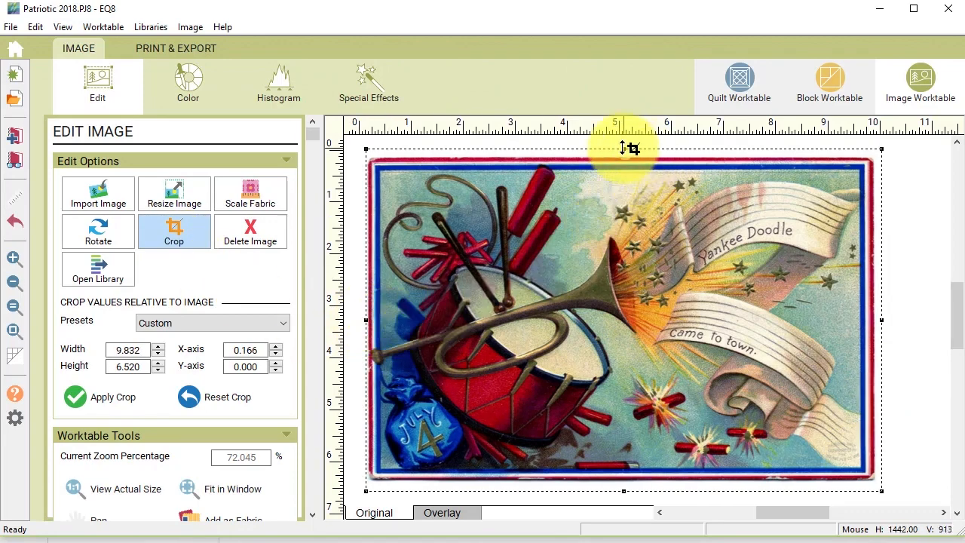
left_click_drag(628, 148, 625, 156)
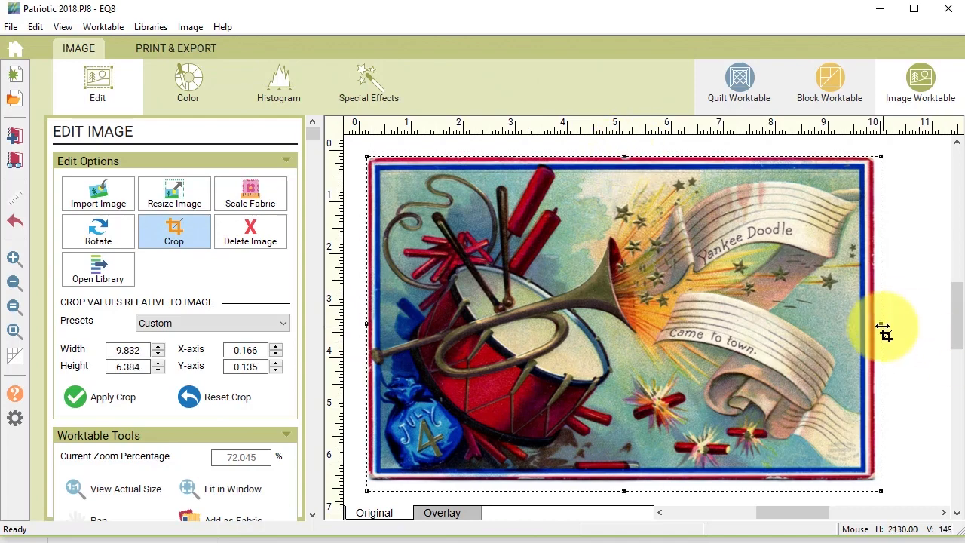
left_click_drag(882, 328, 880, 334)
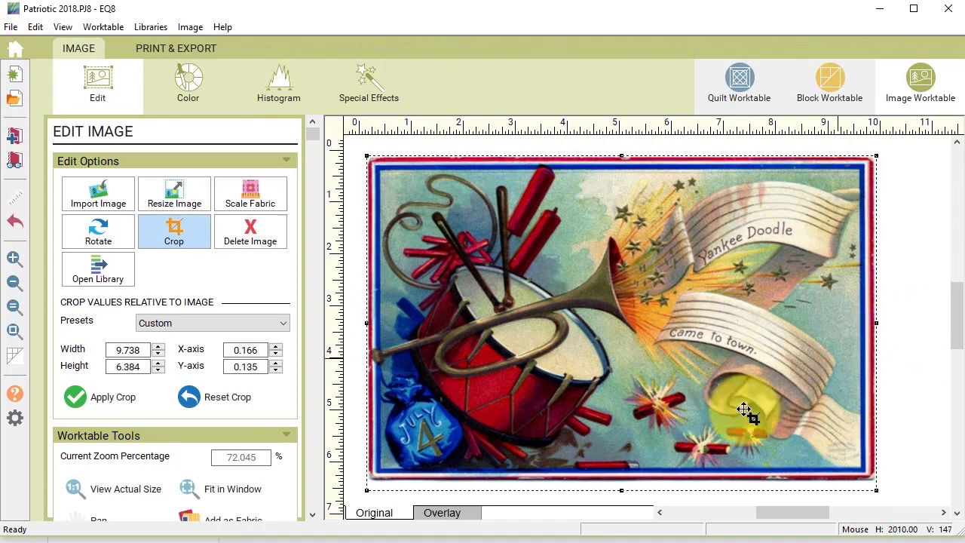
left_click_drag(625, 490, 630, 479)
left_click(117, 389)
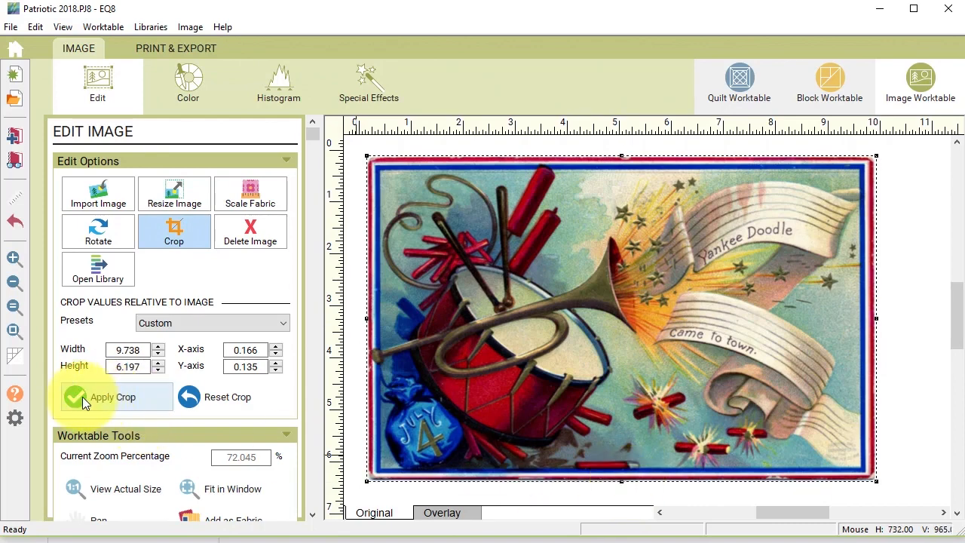
left_click(81, 396)
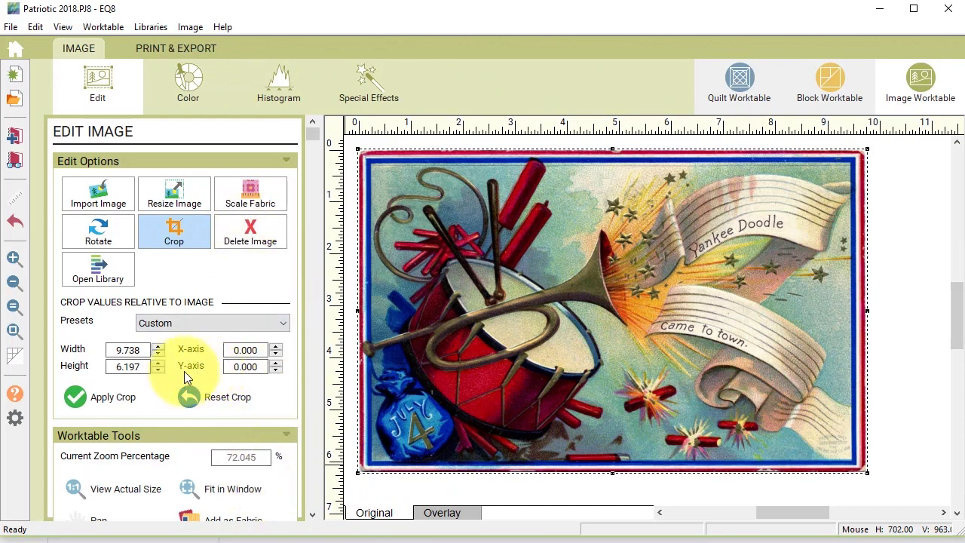
left_click(148, 398)
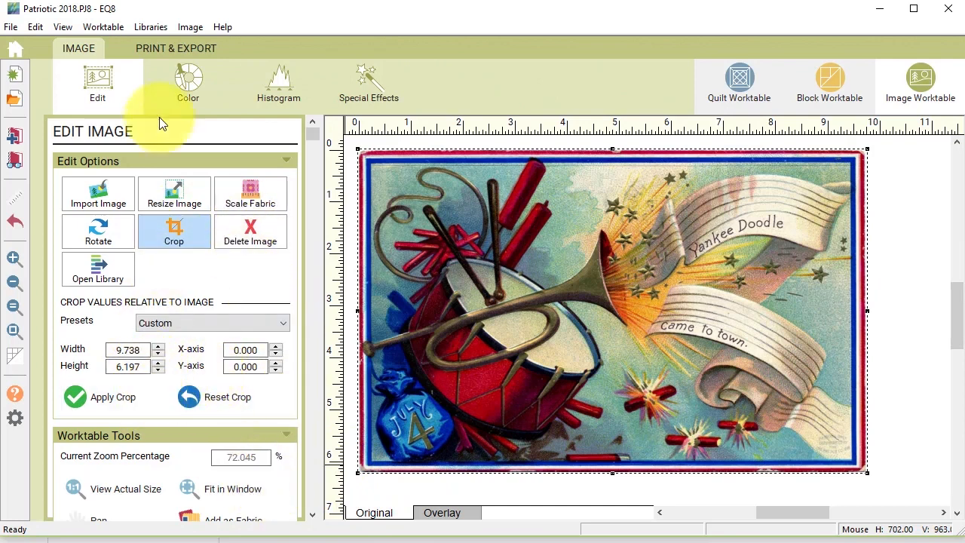
Resize the cropped image to 6.500 inches high with the aspect ratio maintained, and add it to the sketchbook as a fabric
left_click(173, 200)
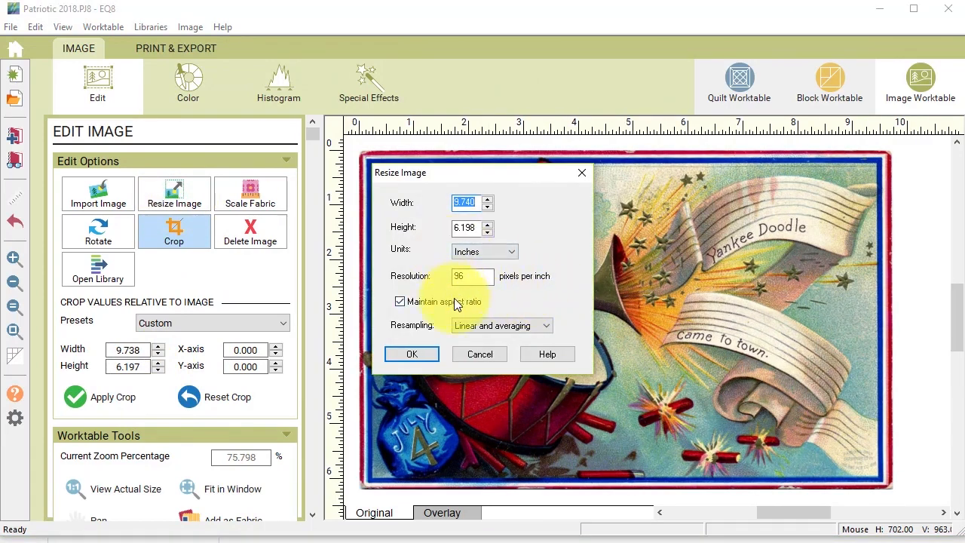
double_click(478, 226)
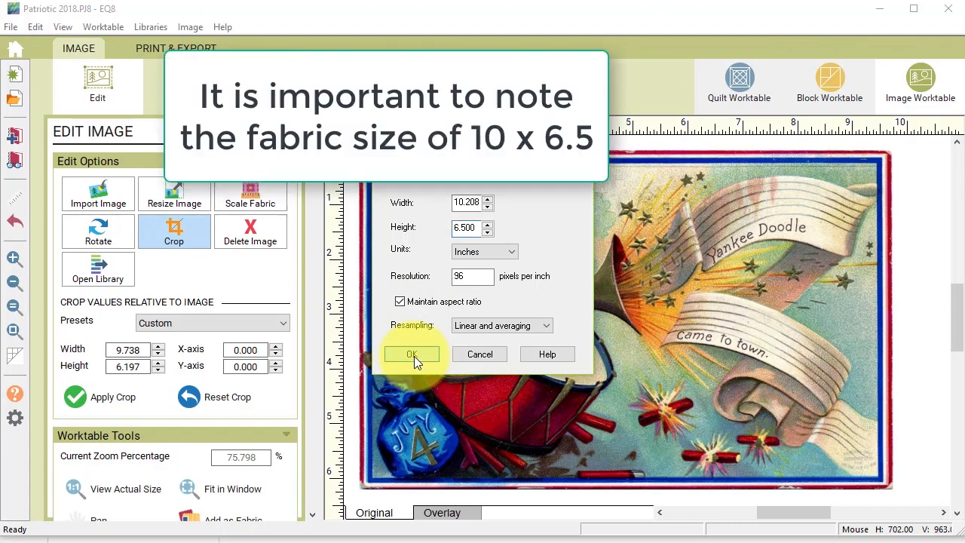
left_click(414, 356)
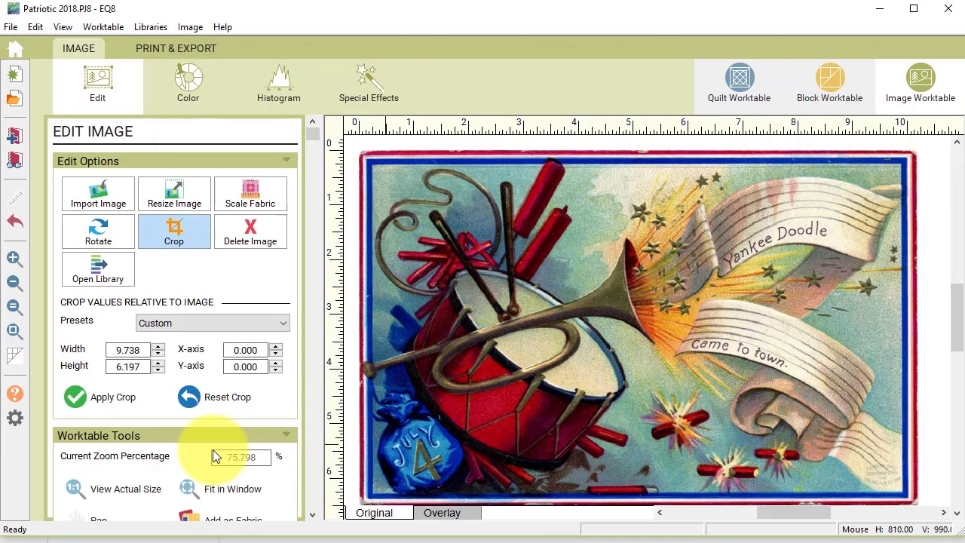
scroll(269, 487, "down", 1)
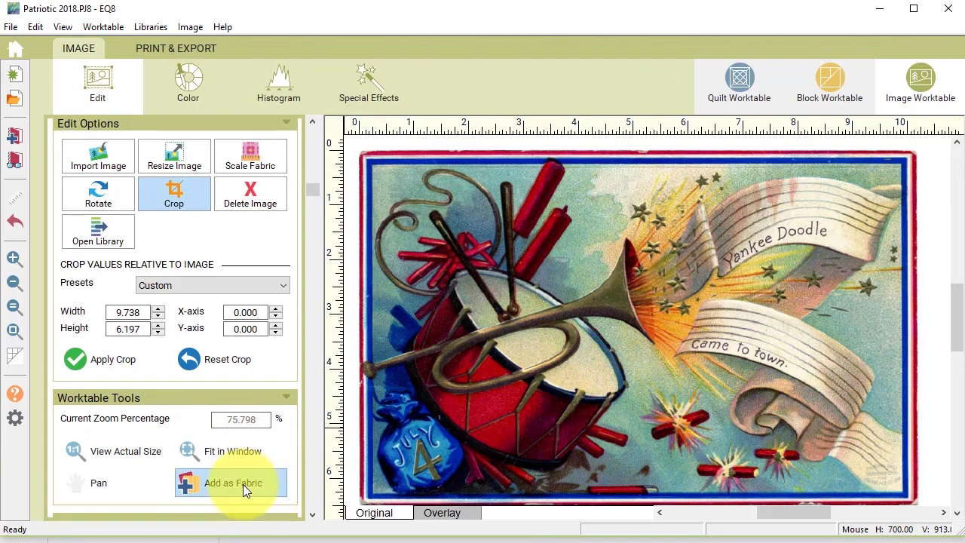
left_click(243, 484)
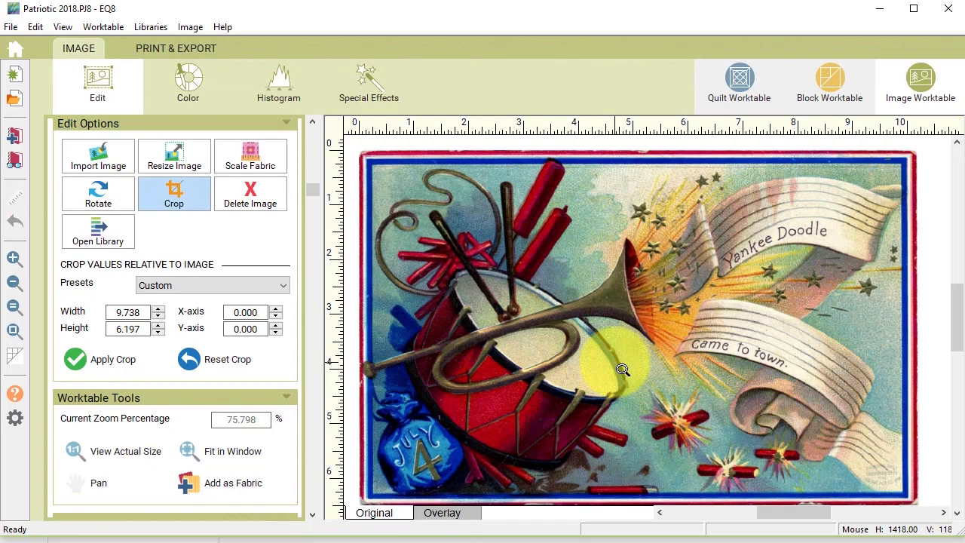
In a new EasyDraw block, draw full-length lines 2 inches in from each of the four edges to frame a centre rectangle
left_click(837, 95)
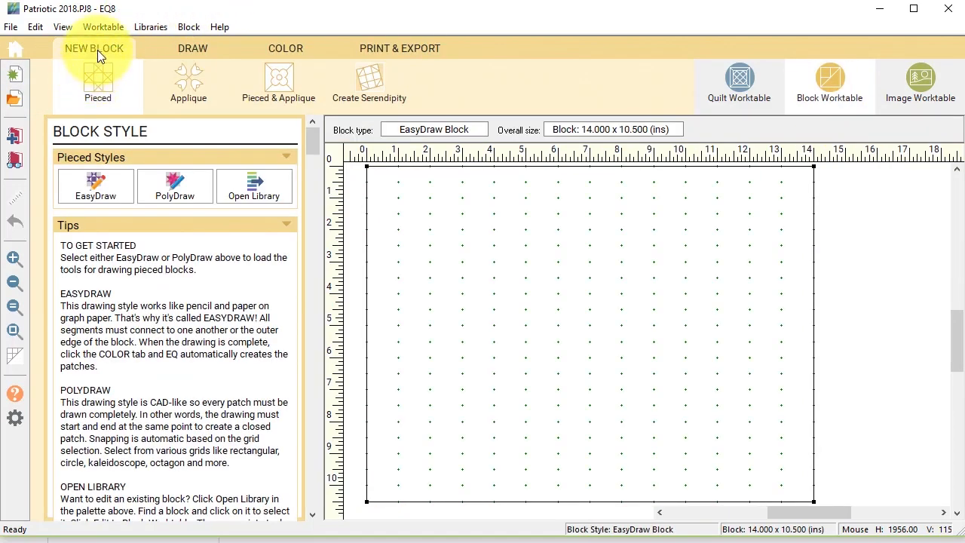
left_click(98, 184)
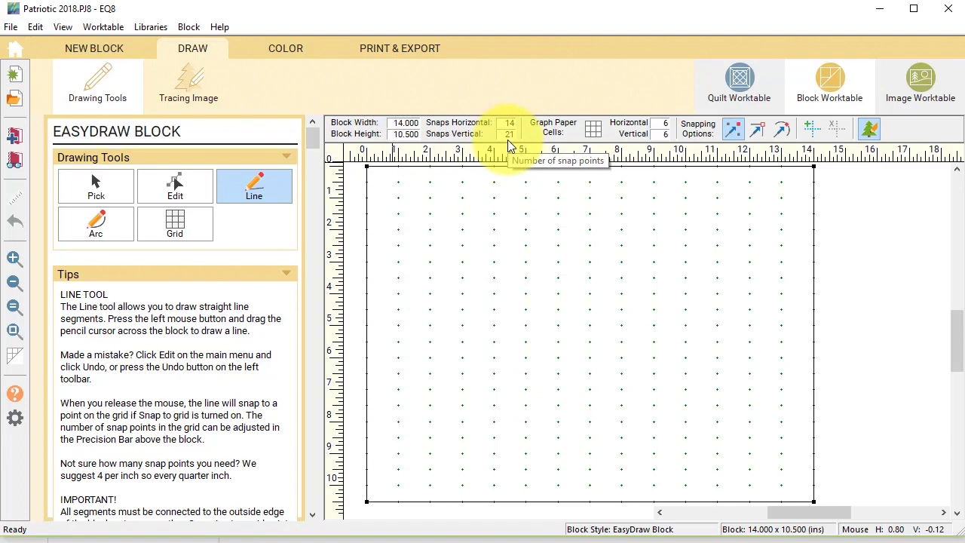
left_click(729, 132)
left_click(256, 184)
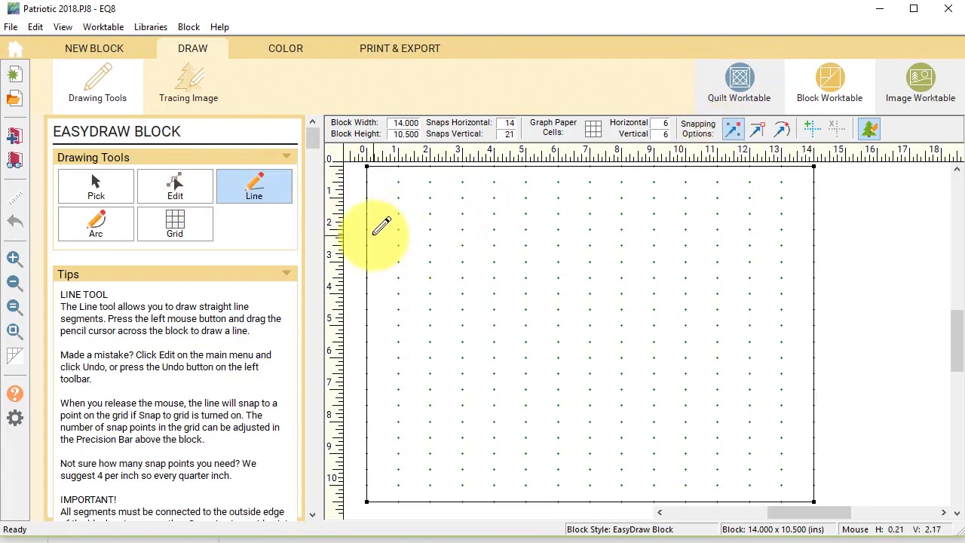
left_click_drag(730, 230, 814, 229)
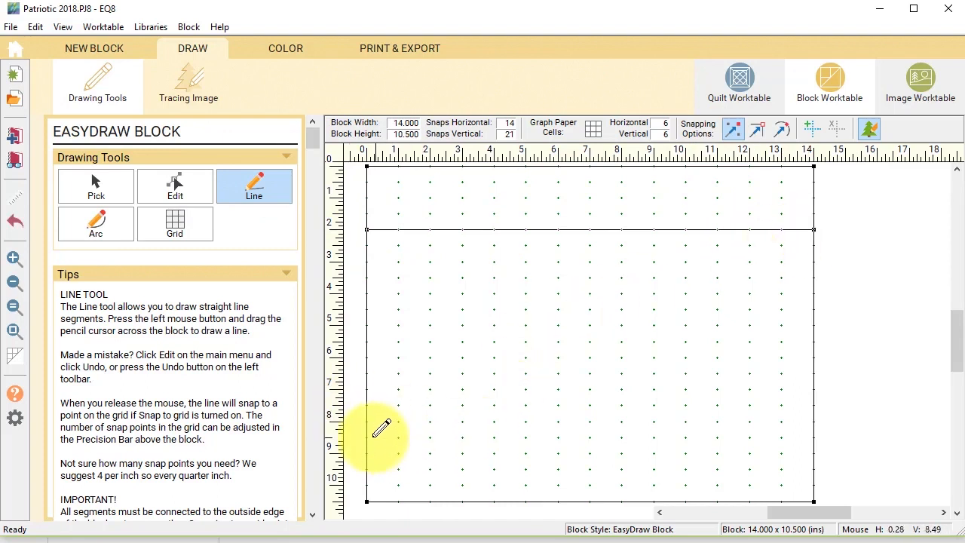
mouse_move(487, 436)
left_mouse_down()
mouse_move(814, 426)
mouse_move(813, 436)
left_mouse_up()
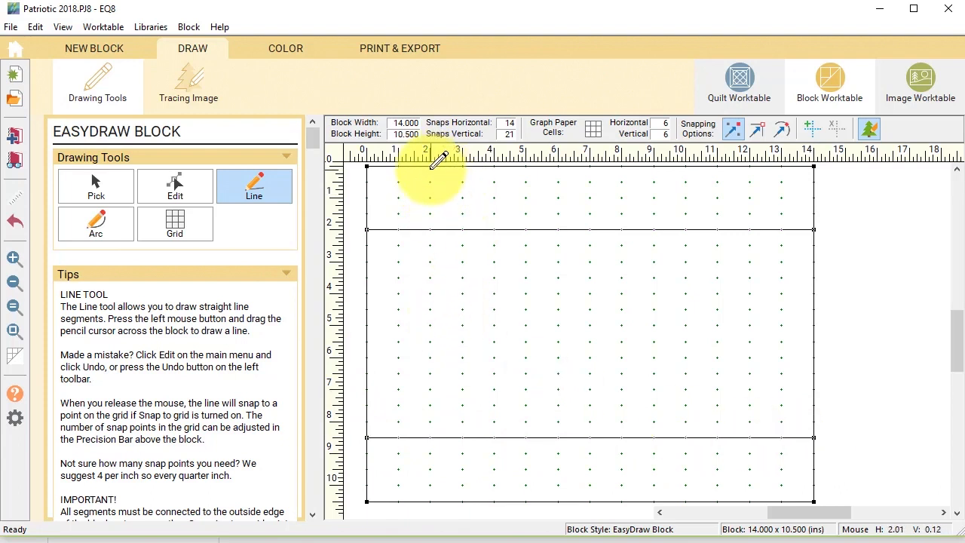
mouse_move(435, 161)
left_mouse_down()
mouse_move(417, 389)
mouse_move(430, 501)
left_mouse_up()
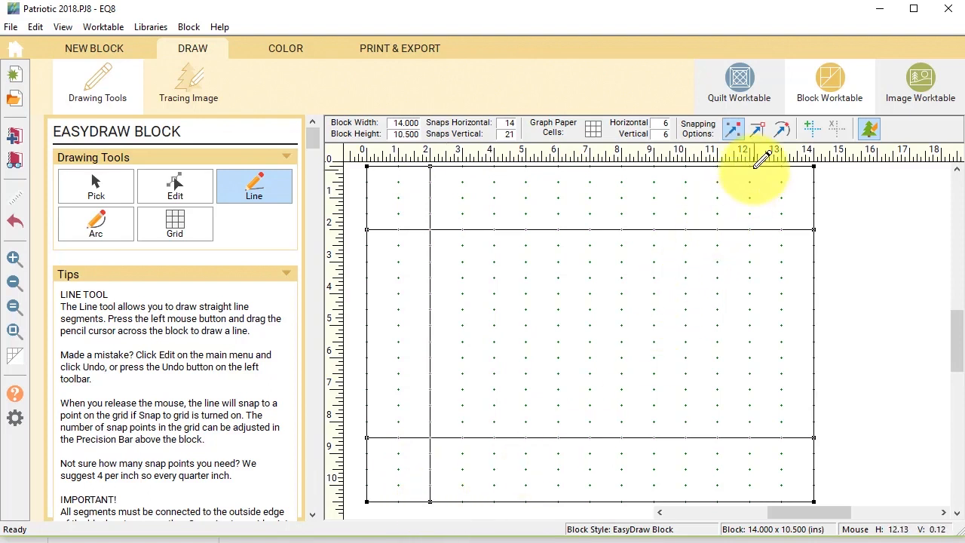
mouse_move(754, 239)
left_mouse_down()
mouse_move(753, 498)
mouse_move(759, 491)
left_mouse_up()
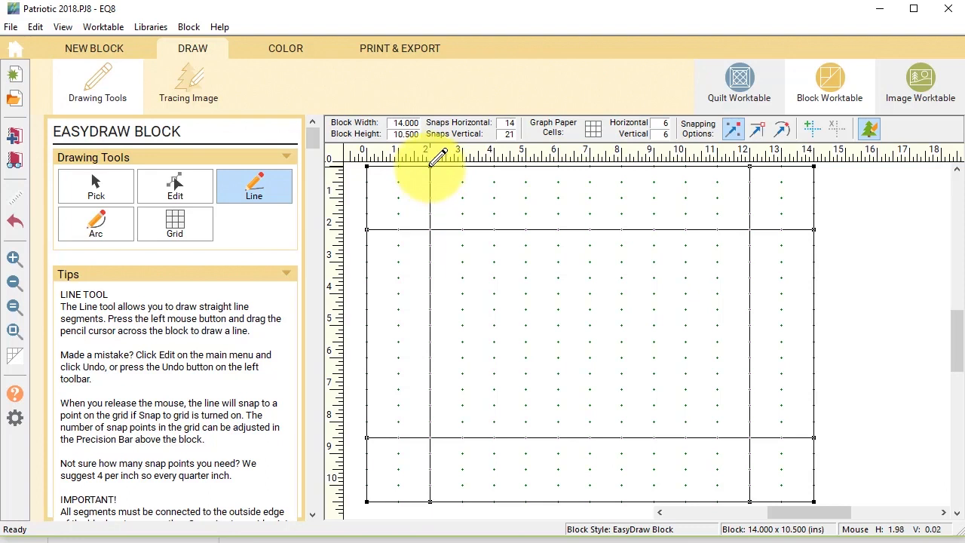
Draw eight diagonal star-point lines from the outer ends of the frame lines to the centre rectangle's edges, each spanning 2 by 2 inches
mouse_move(489, 203)
left_mouse_down()
mouse_move(501, 218)
mouse_move(493, 229)
left_mouse_up()
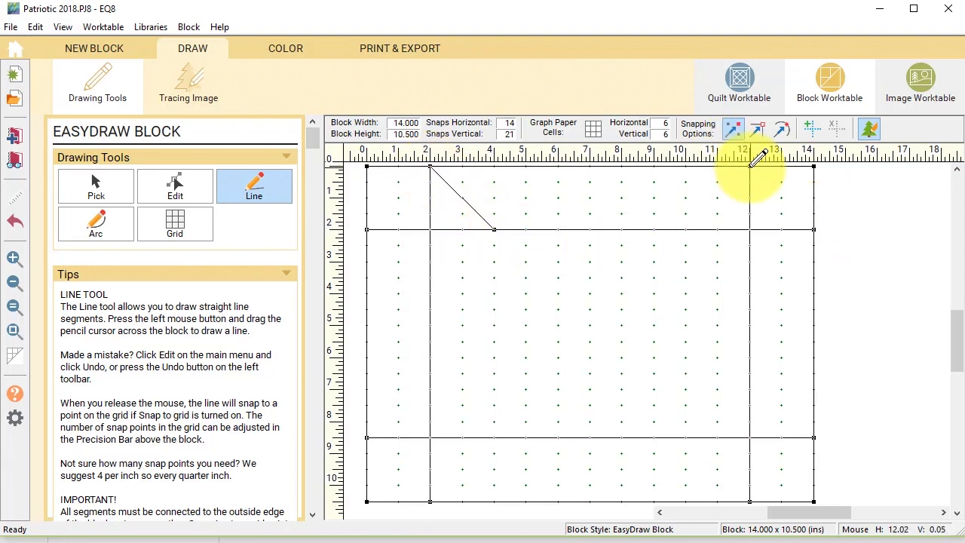
left_click_drag(749, 167, 685, 228)
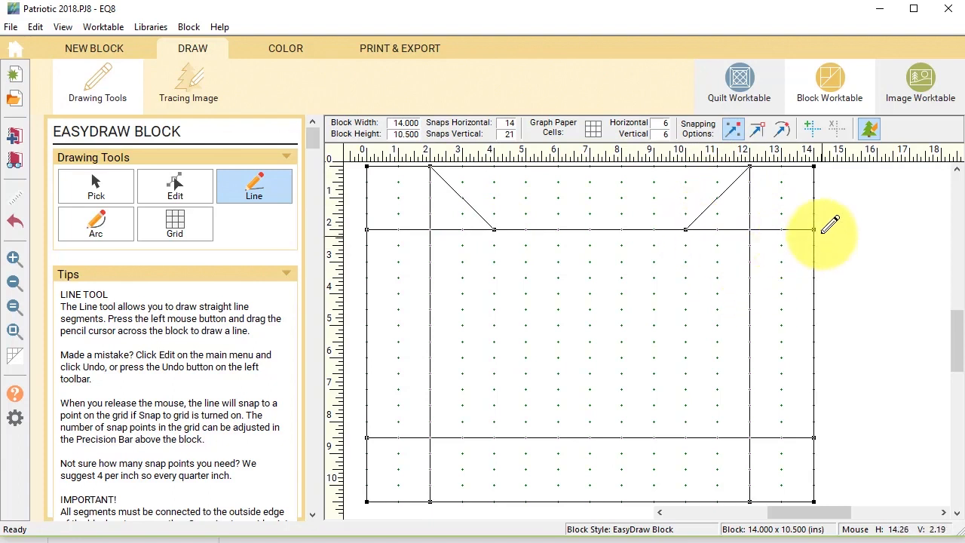
left_click_drag(814, 228, 749, 293)
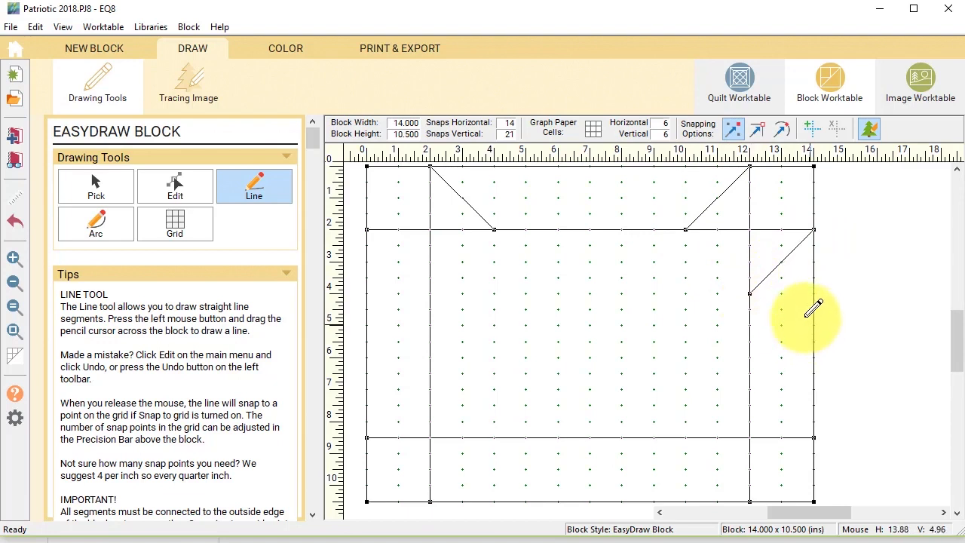
left_click_drag(814, 438, 750, 373)
left_click_drag(749, 502, 686, 438)
mouse_move(430, 501)
left_mouse_down()
mouse_move(488, 455)
mouse_move(494, 437)
left_mouse_up()
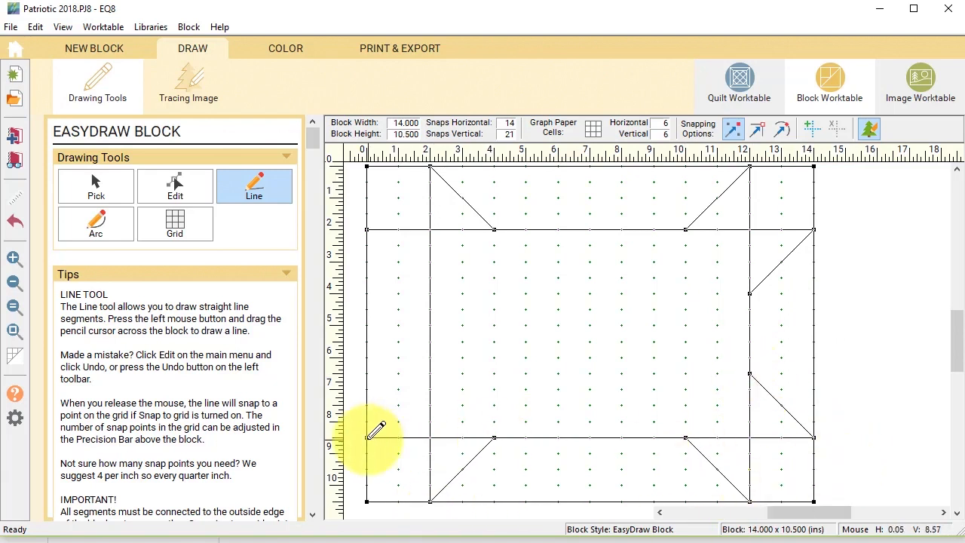
left_click_drag(366, 437, 430, 373)
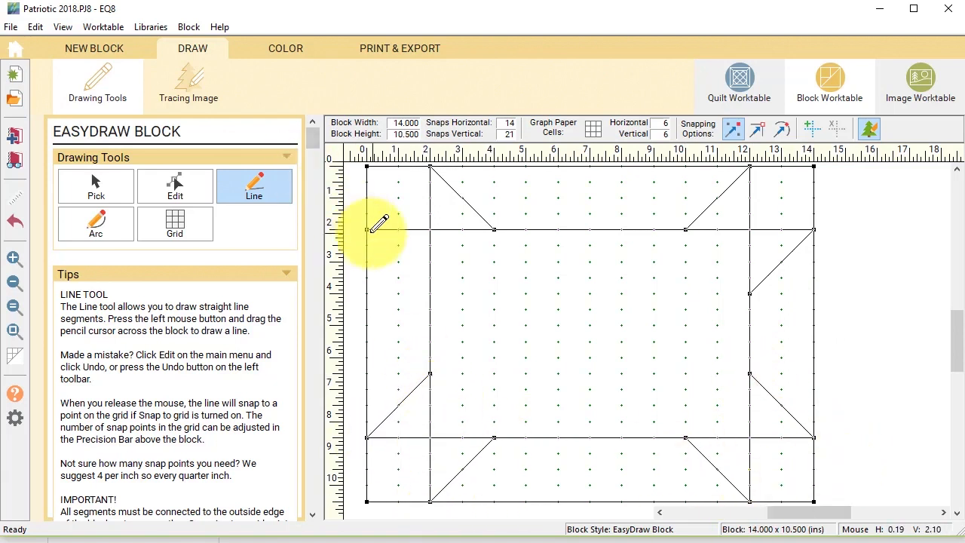
left_click_drag(367, 229, 430, 293)
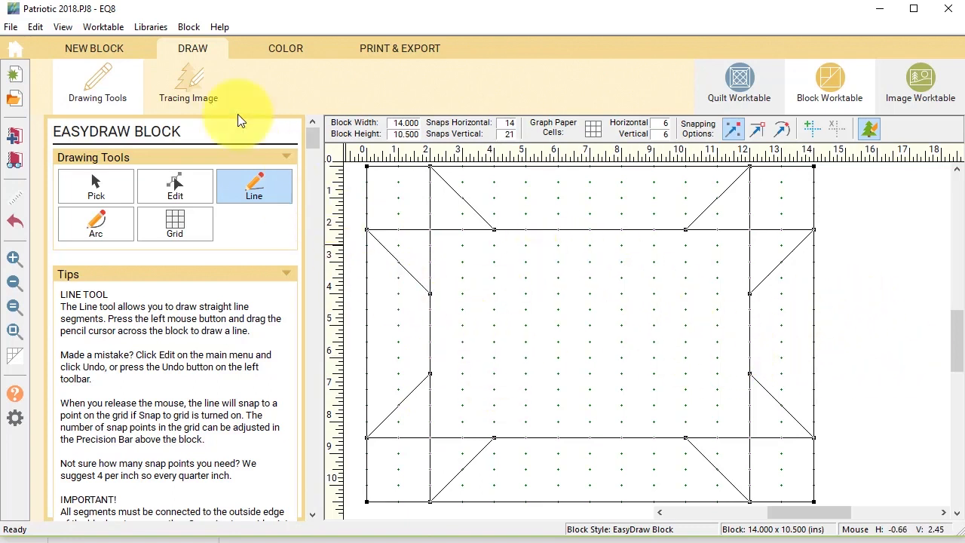
Fill the centre rectangle with the vintage July 4th image fabric and fussy cut it so the whole picture fits the patch
left_click(278, 49)
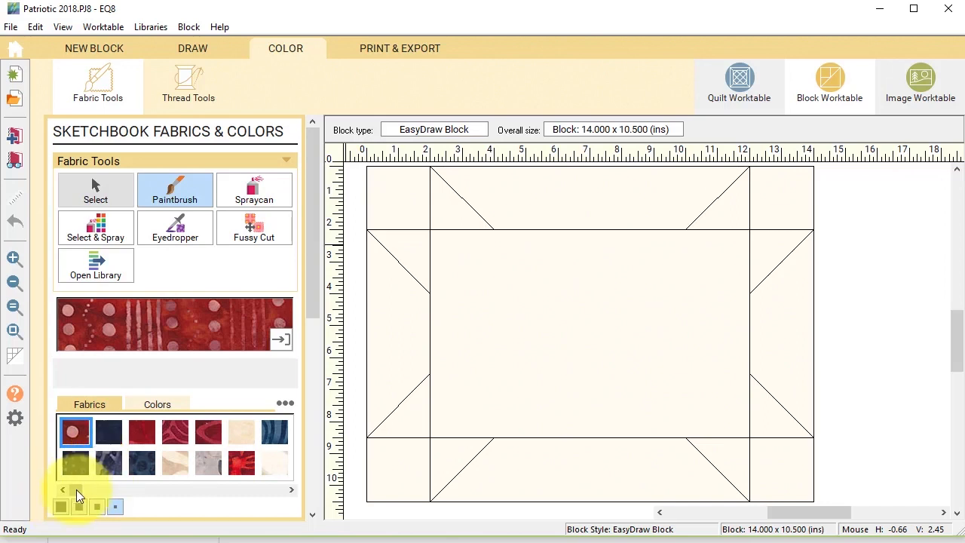
left_click(290, 490)
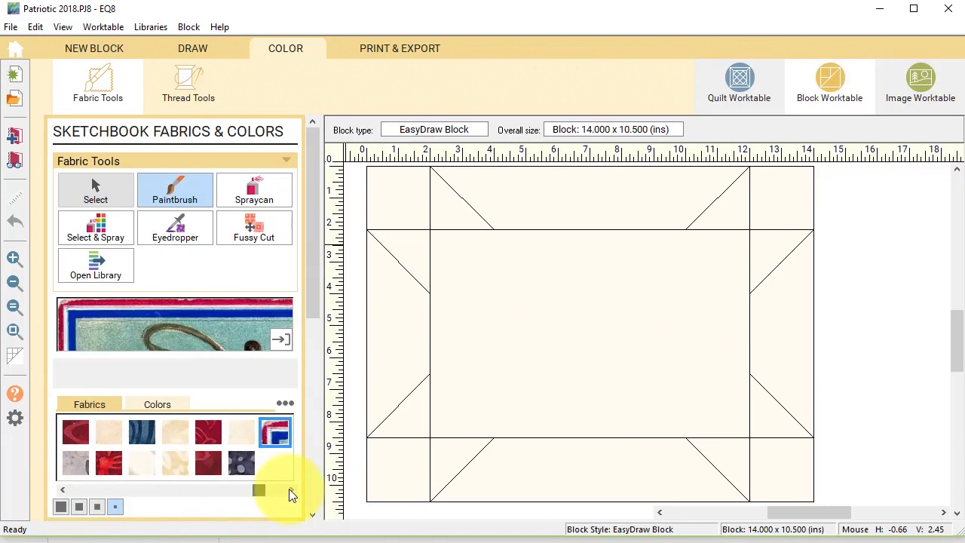
left_click(276, 432)
left_click(645, 302)
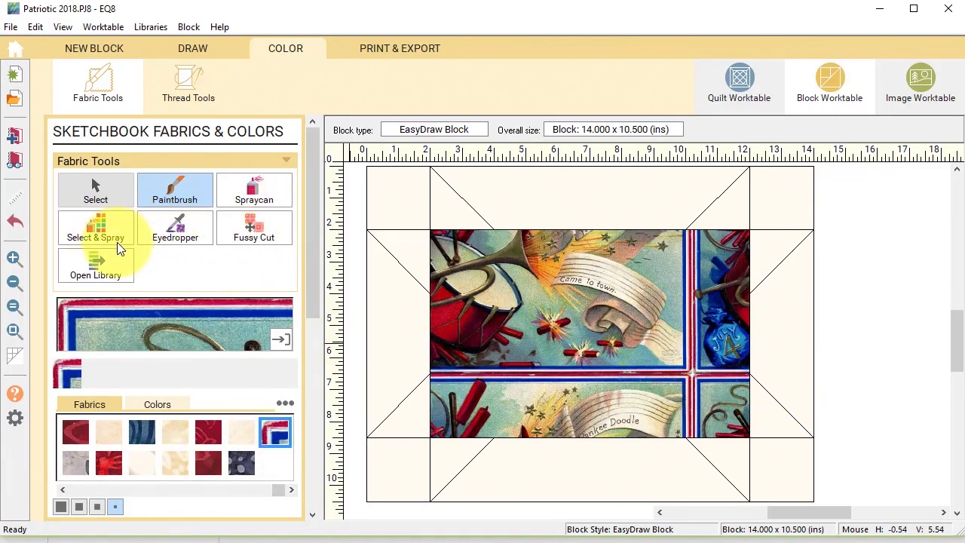
left_click(225, 233)
left_click_drag(569, 313, 630, 375)
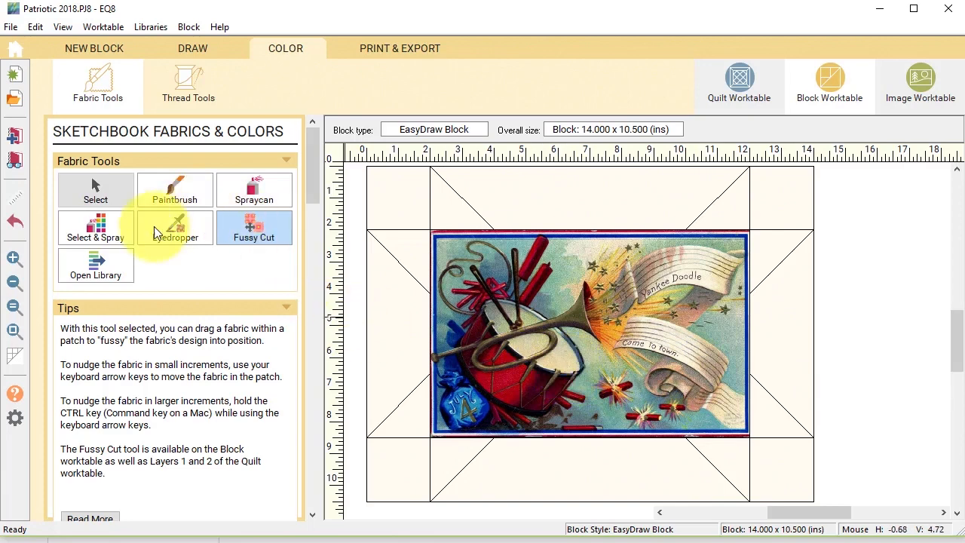
Fill the eight triangular star points around the centre with the dark blue swirl fabric
left_click(162, 194)
left_click(135, 436)
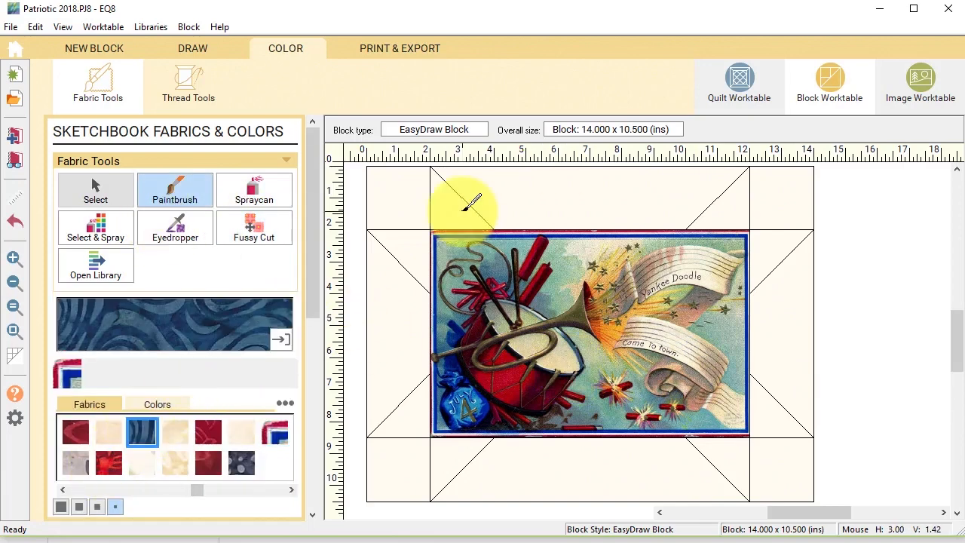
left_click(463, 202)
left_click(442, 445)
left_click(716, 460)
left_click(777, 243)
left_click(727, 207)
Spray the remaining border patches with the cream and tan spoked print, and add the finished block to the sketchbook
left_click(147, 490)
left_click(175, 462)
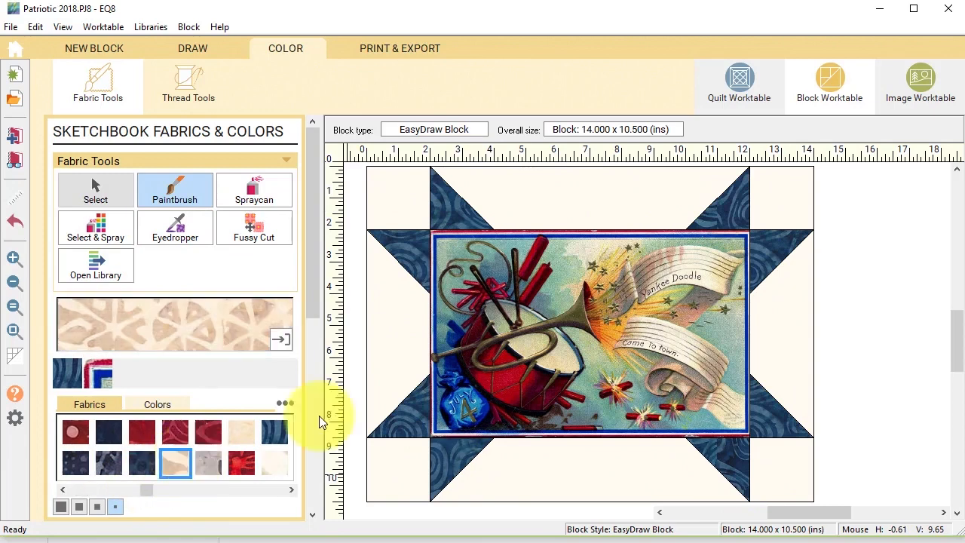
left_click(254, 190)
left_click(530, 198)
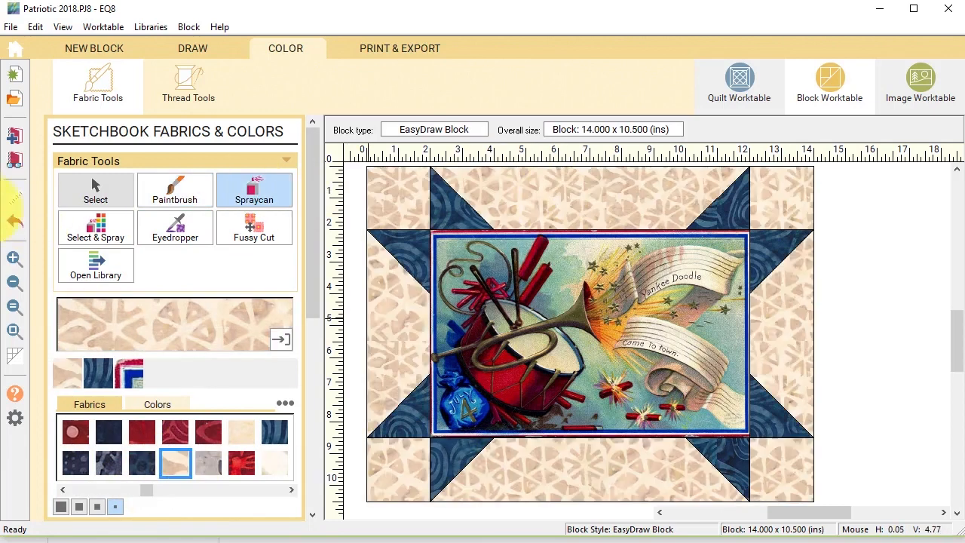
left_click(17, 135)
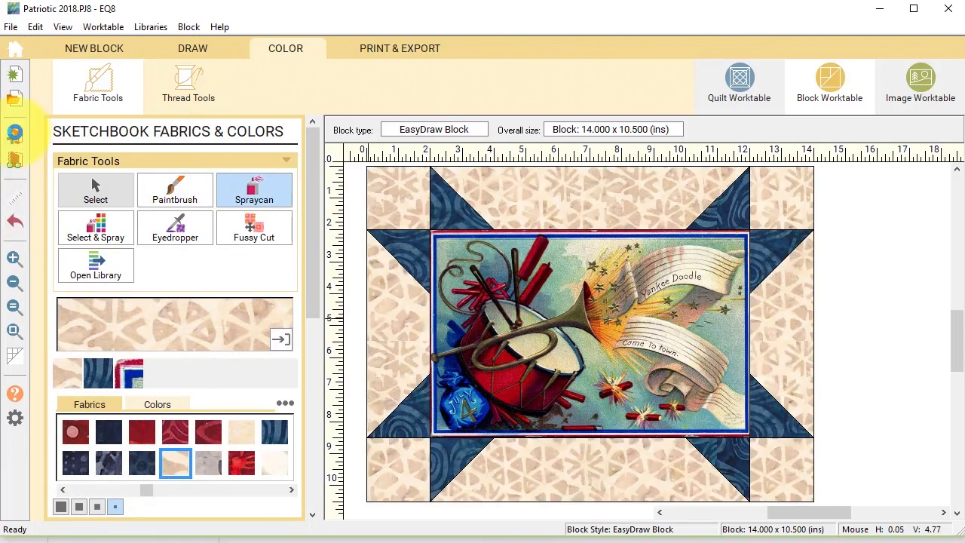